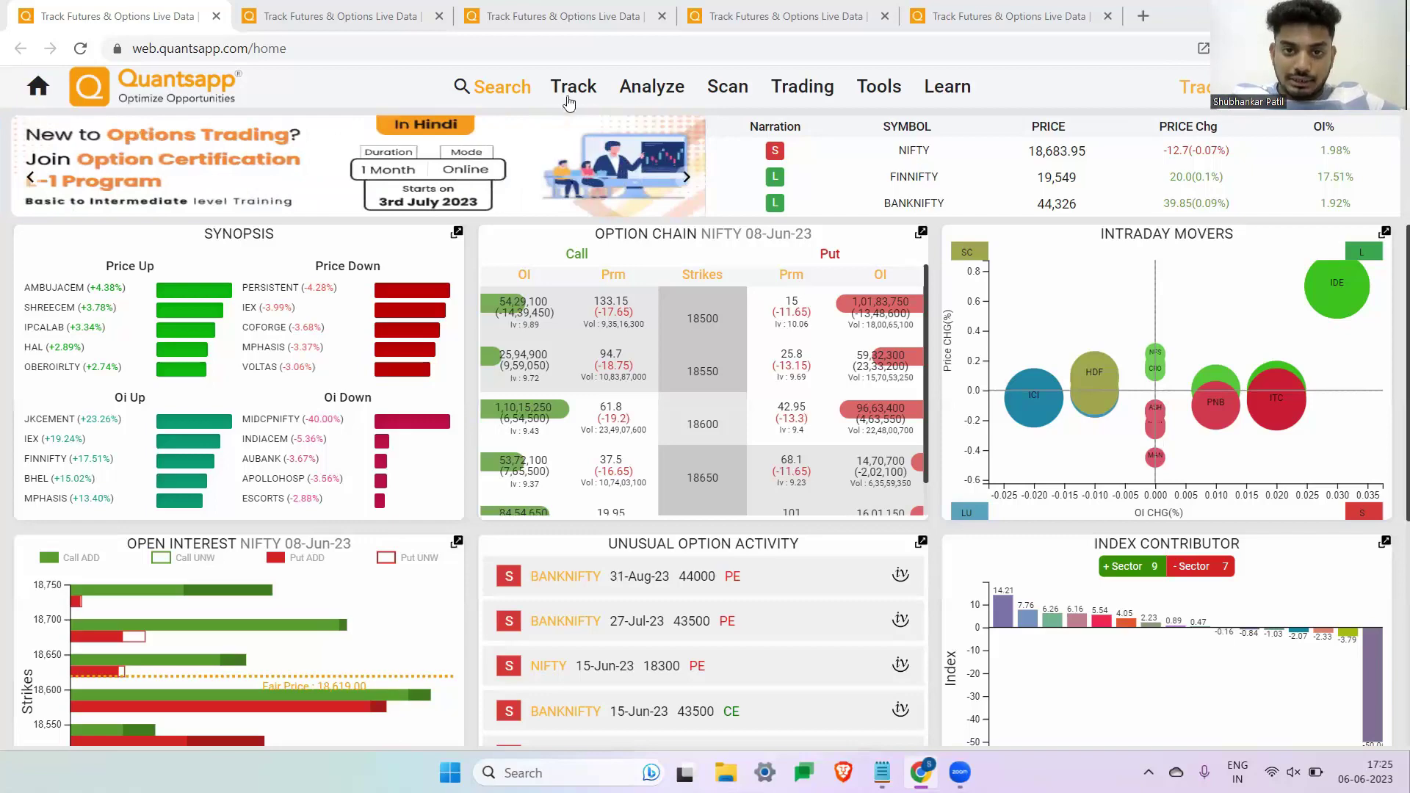
Step: Search the site's tools for "iv" and open the IVR/IVP H page
click(486, 84)
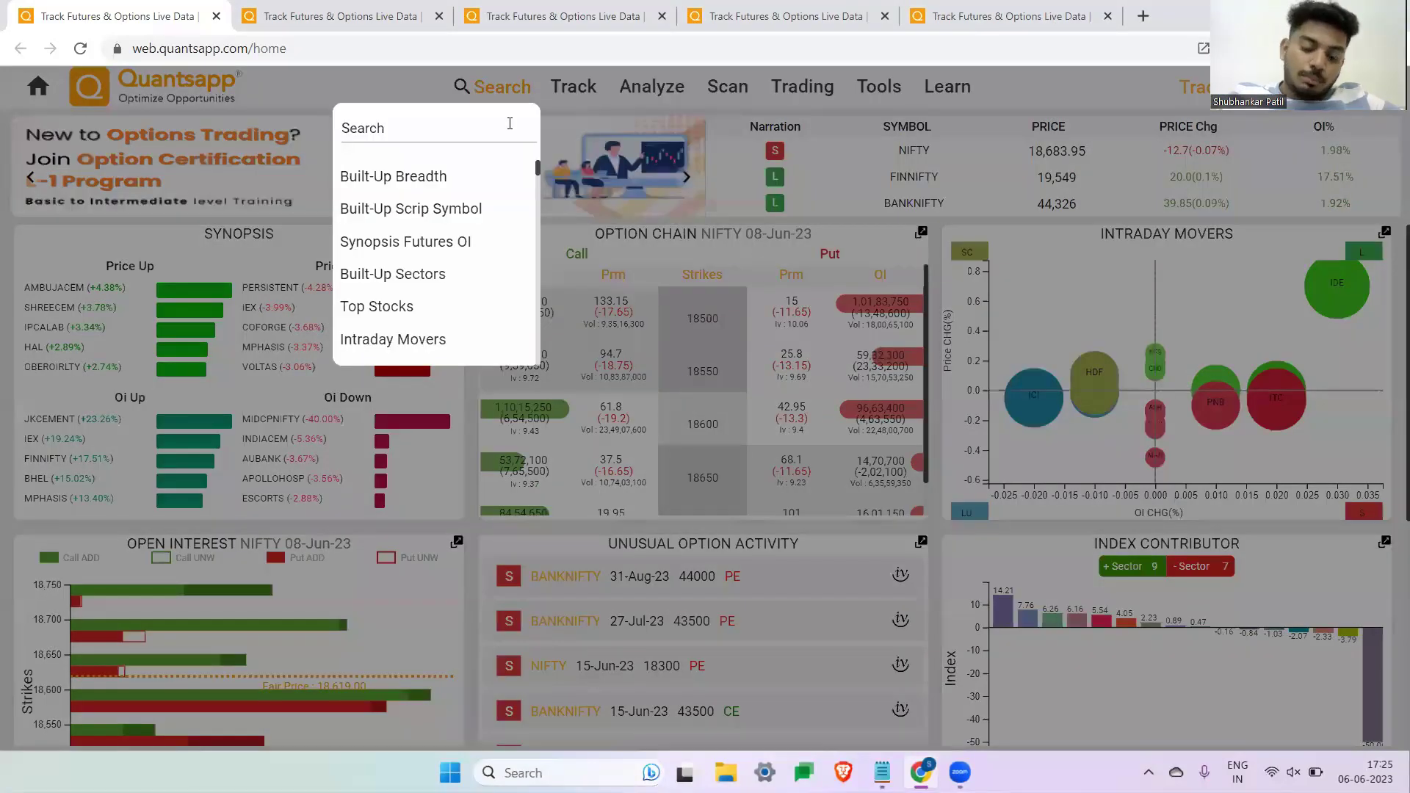
click(510, 123)
text(iv)
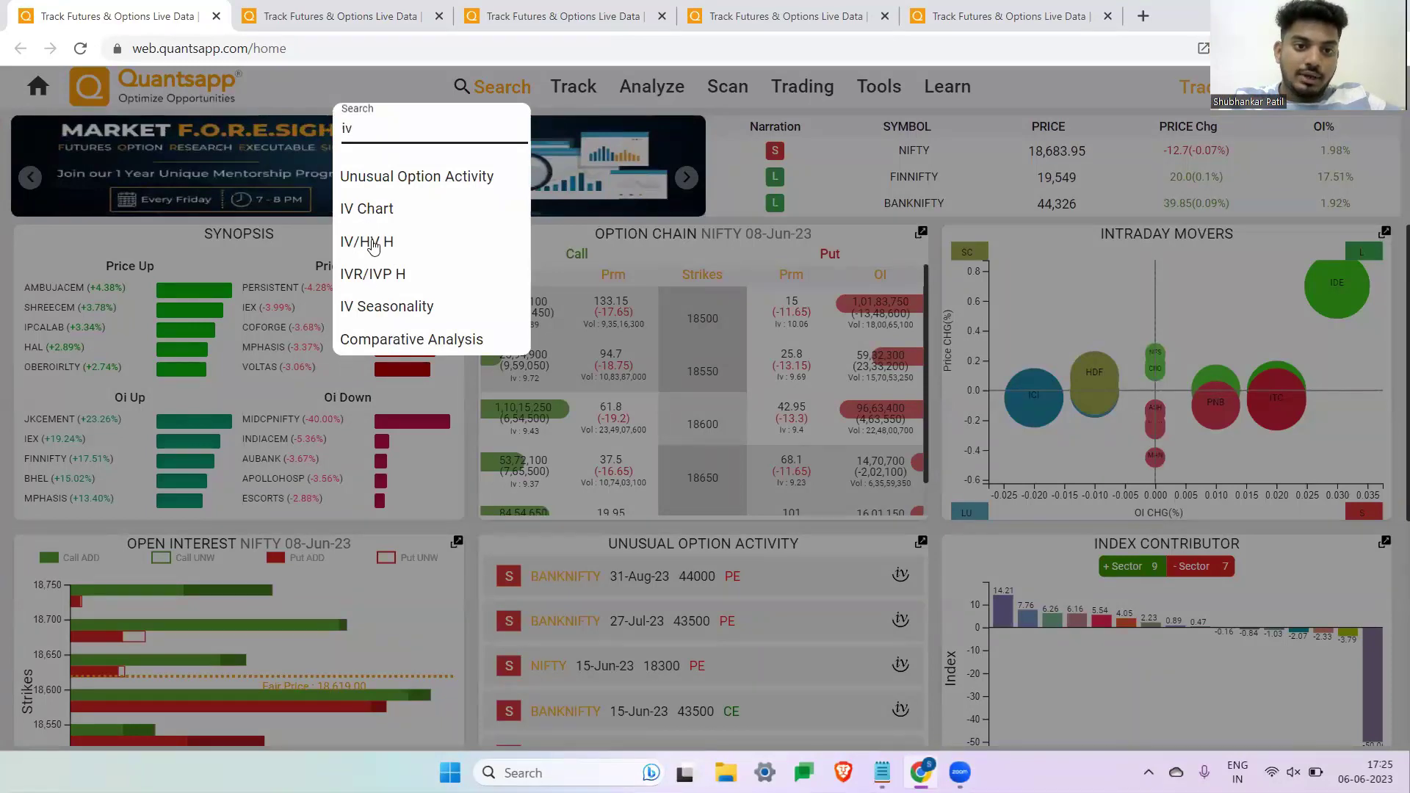
click(372, 274)
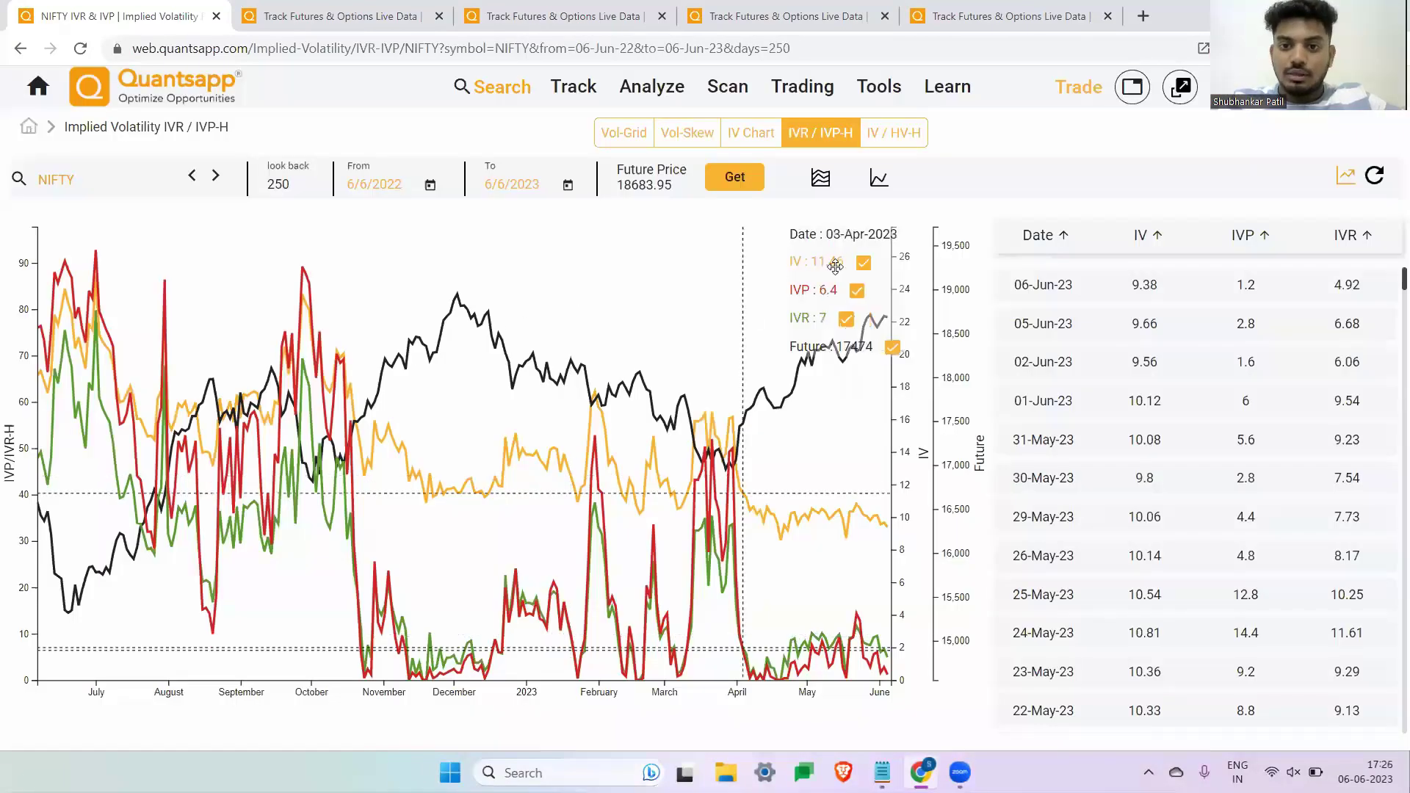
Step: Hide the IVP, IVR and Future series so that only the NIFTY IV line is plotted
click(856, 290)
click(846, 319)
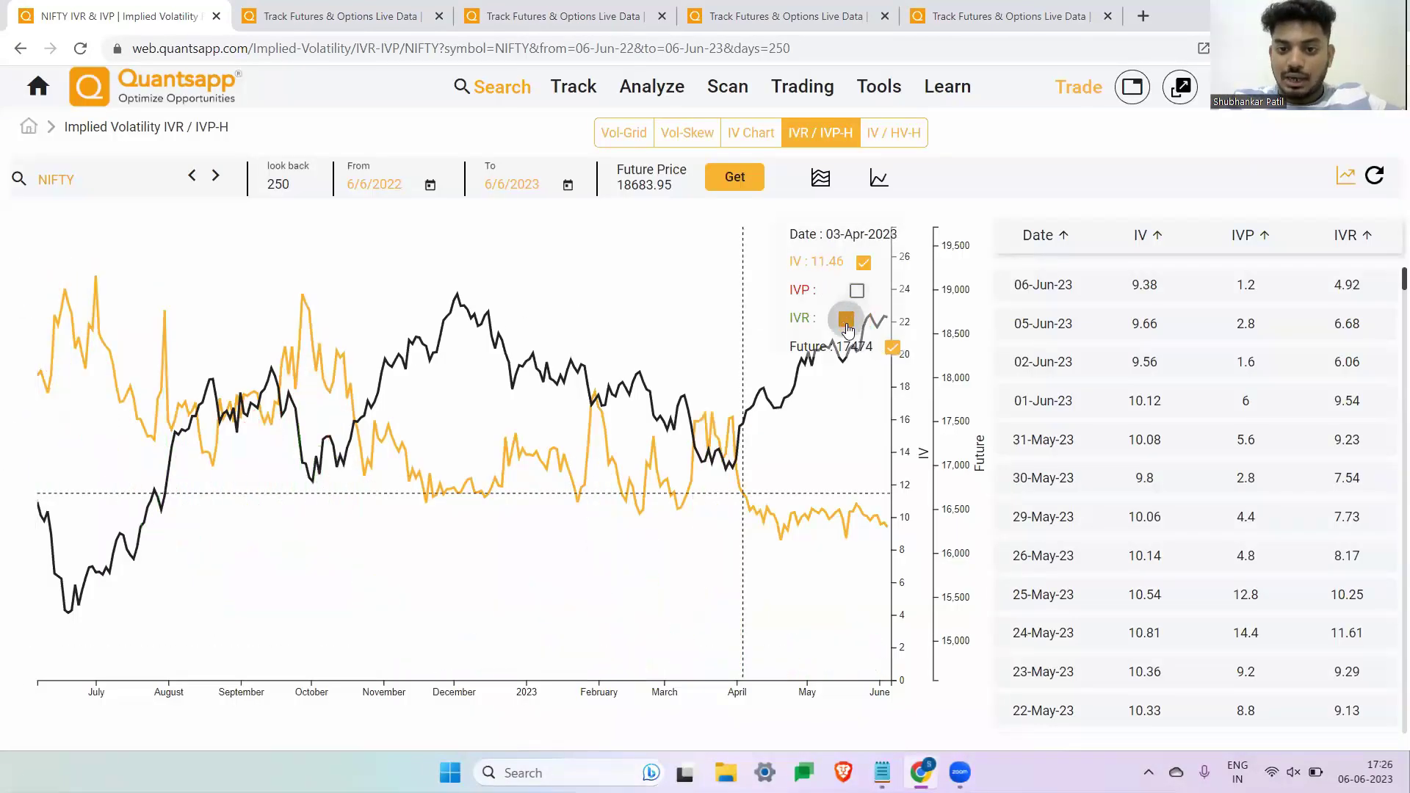
click(893, 348)
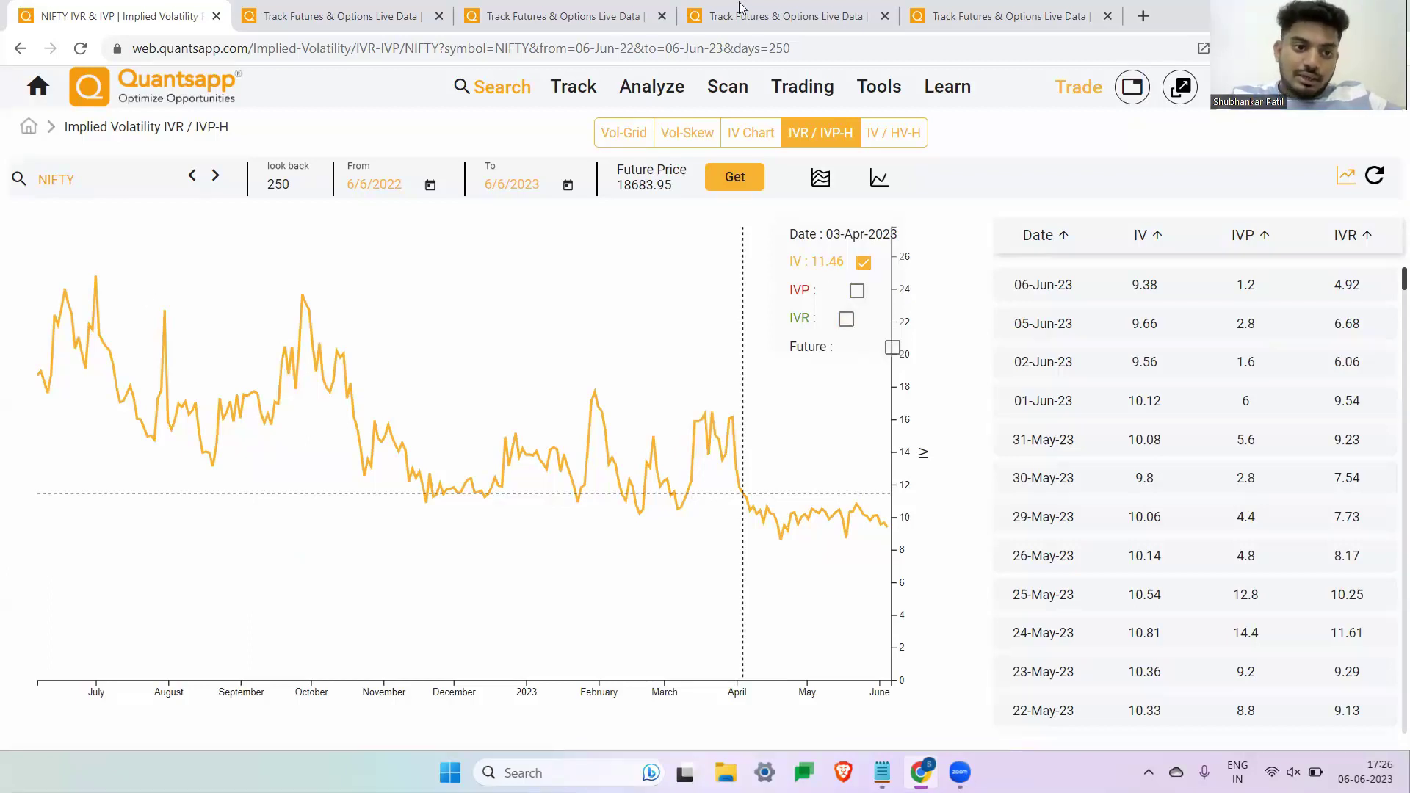
Step: Mark the major IV peaks and the August low with circles, adding arrows for the falls and the rise that follow
mouse_move(100, 265)
mouse_down()
mouse_move(88, 301)
mouse_move(110, 268)
mouse_move(138, 373)
mouse_move(153, 354)
mouse_up()
click(225, 451)
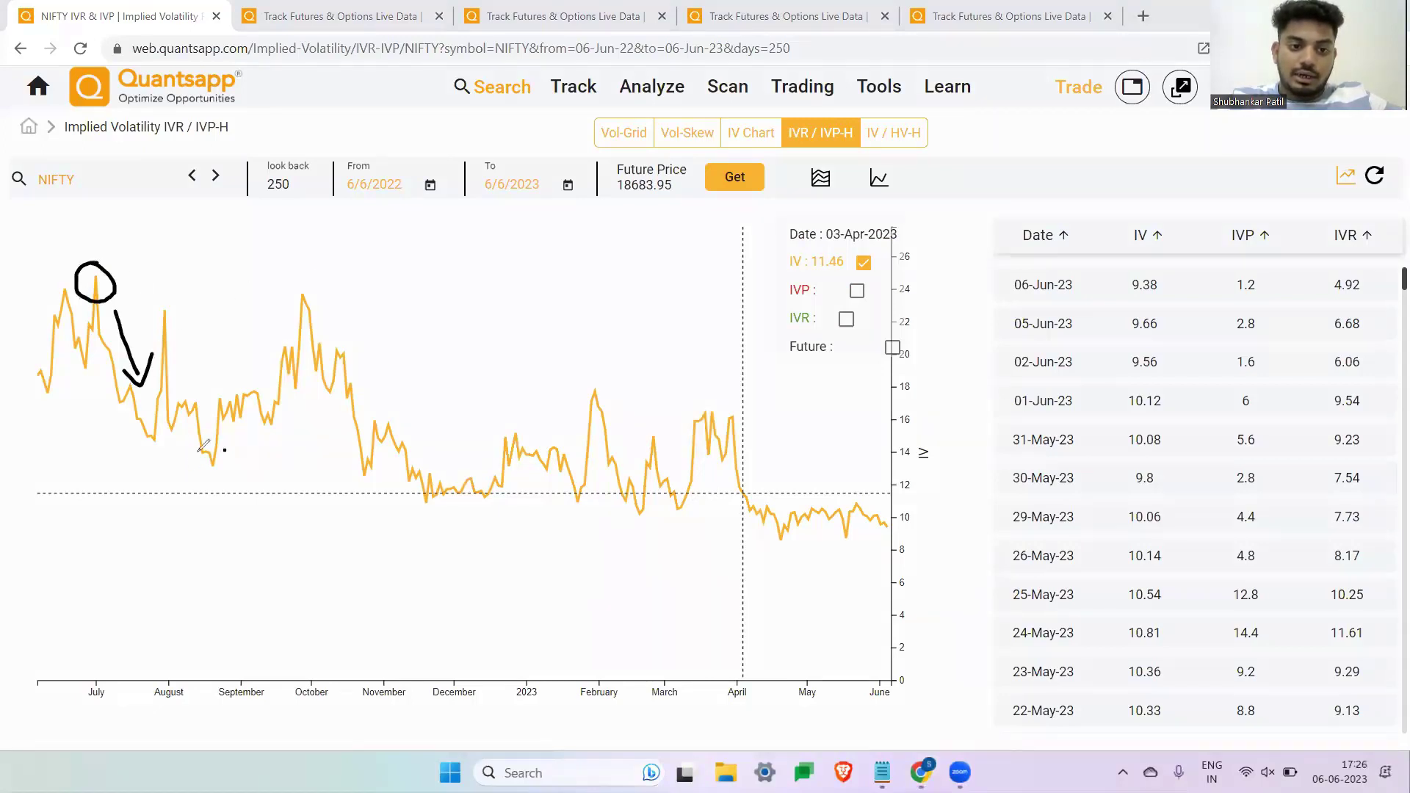
mouse_move(216, 446)
mouse_down()
mouse_move(250, 467)
mouse_move(236, 442)
mouse_up()
mouse_move(239, 364)
mouse_down()
mouse_move(207, 439)
mouse_move(245, 376)
mouse_up()
mouse_move(301, 269)
mouse_down()
mouse_move(277, 292)
mouse_move(297, 312)
mouse_move(288, 266)
mouse_move(362, 351)
mouse_move(365, 308)
mouse_up()
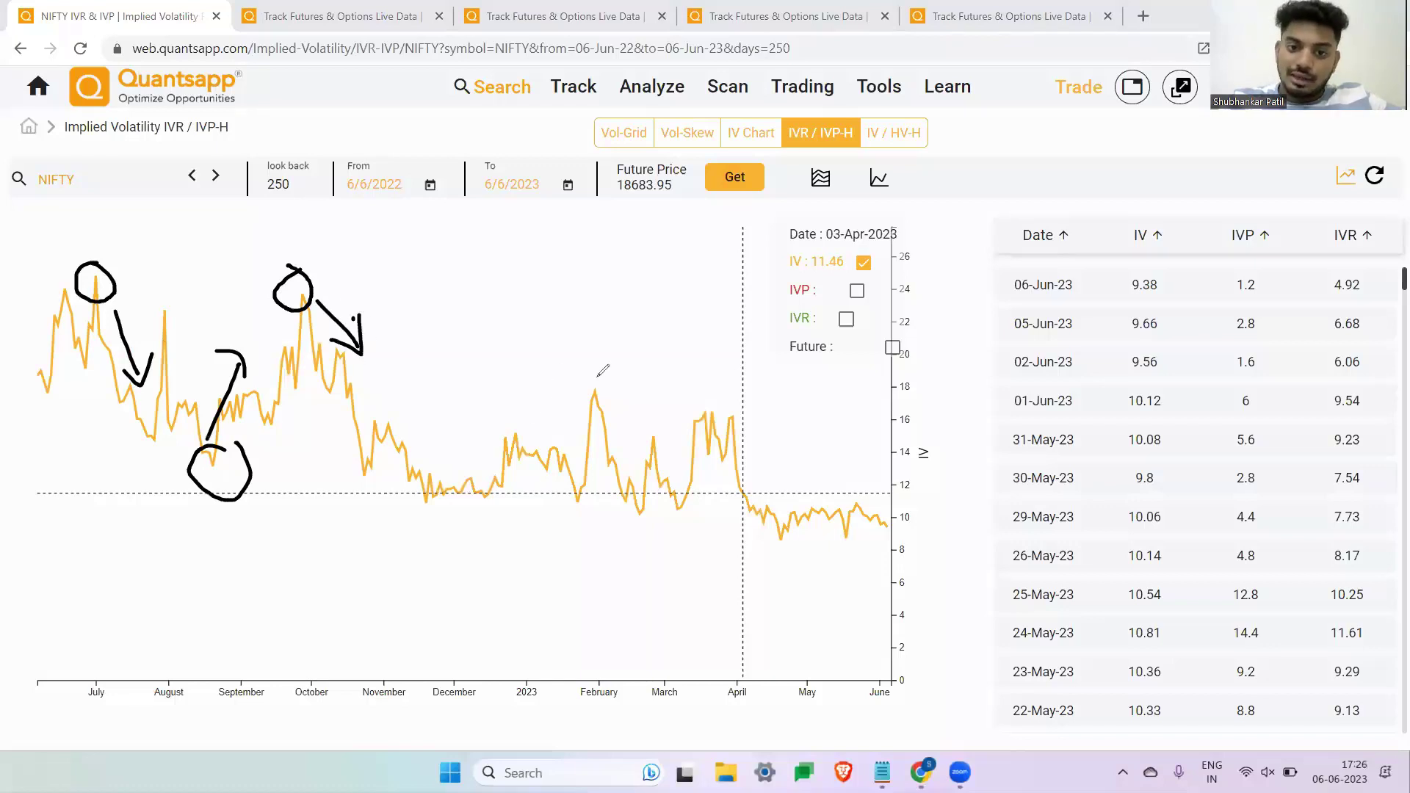
mouse_move(596, 376)
mouse_down()
mouse_move(599, 422)
mouse_move(594, 378)
mouse_move(647, 474)
mouse_move(660, 442)
mouse_up()
click(624, 410)
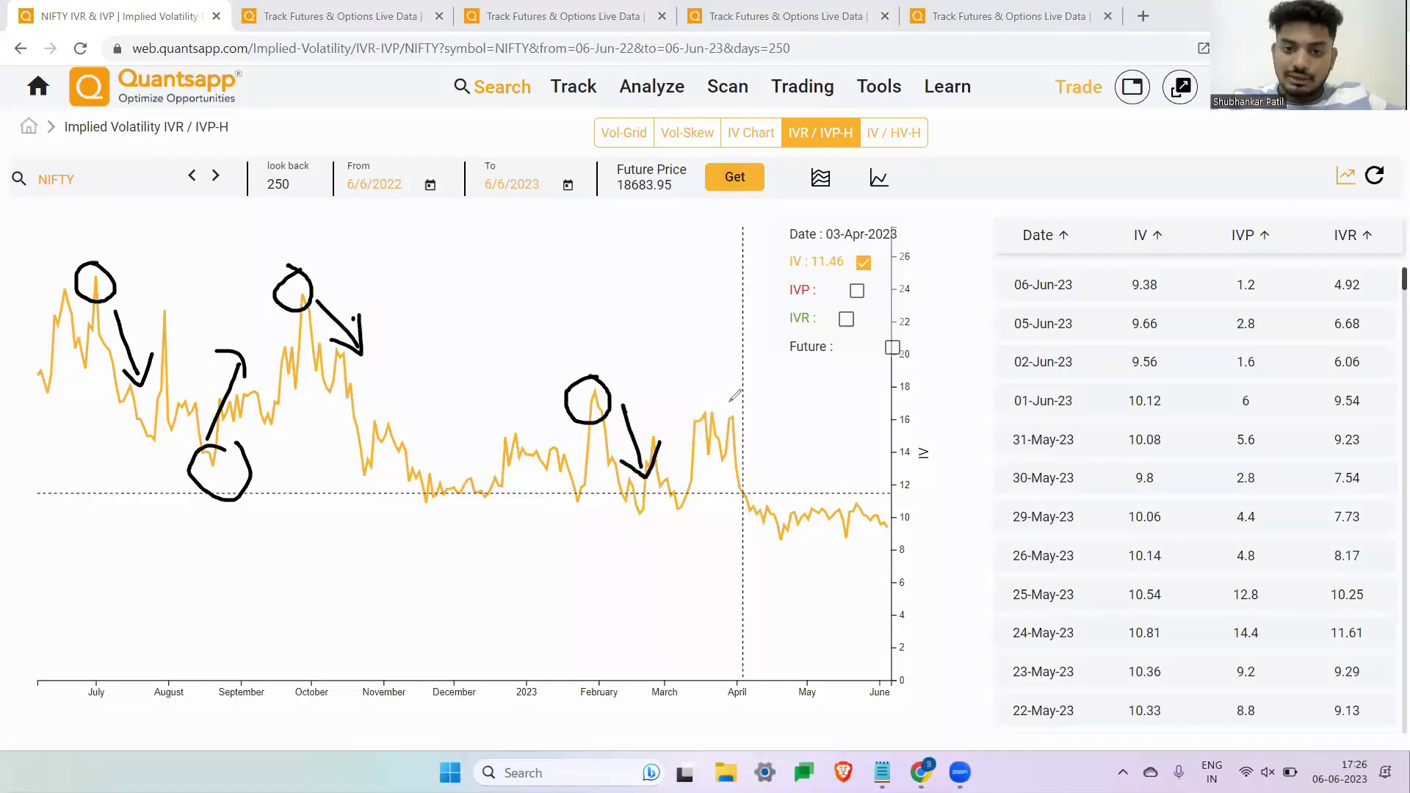
mouse_move(734, 396)
mouse_down()
mouse_move(755, 440)
mouse_move(705, 396)
mouse_up()
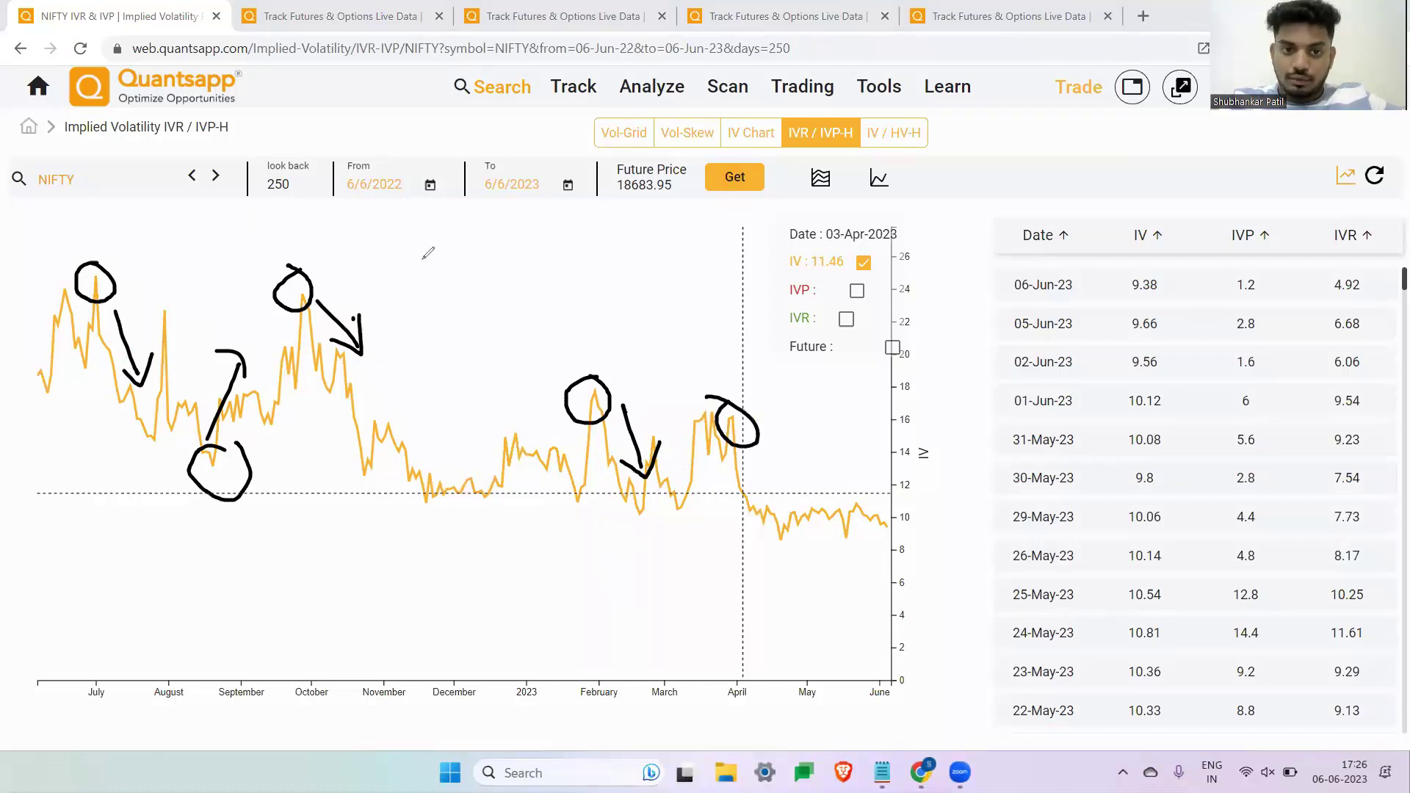
Step: Write "C" and "P" with downward arrows in the blank area above the IV line and circle them together
mouse_move(424, 259)
mouse_down()
mouse_move(412, 276)
mouse_move(426, 292)
mouse_move(520, 220)
mouse_move(517, 243)
mouse_move(564, 285)
mouse_move(580, 266)
mouse_up()
click(449, 244)
click(509, 240)
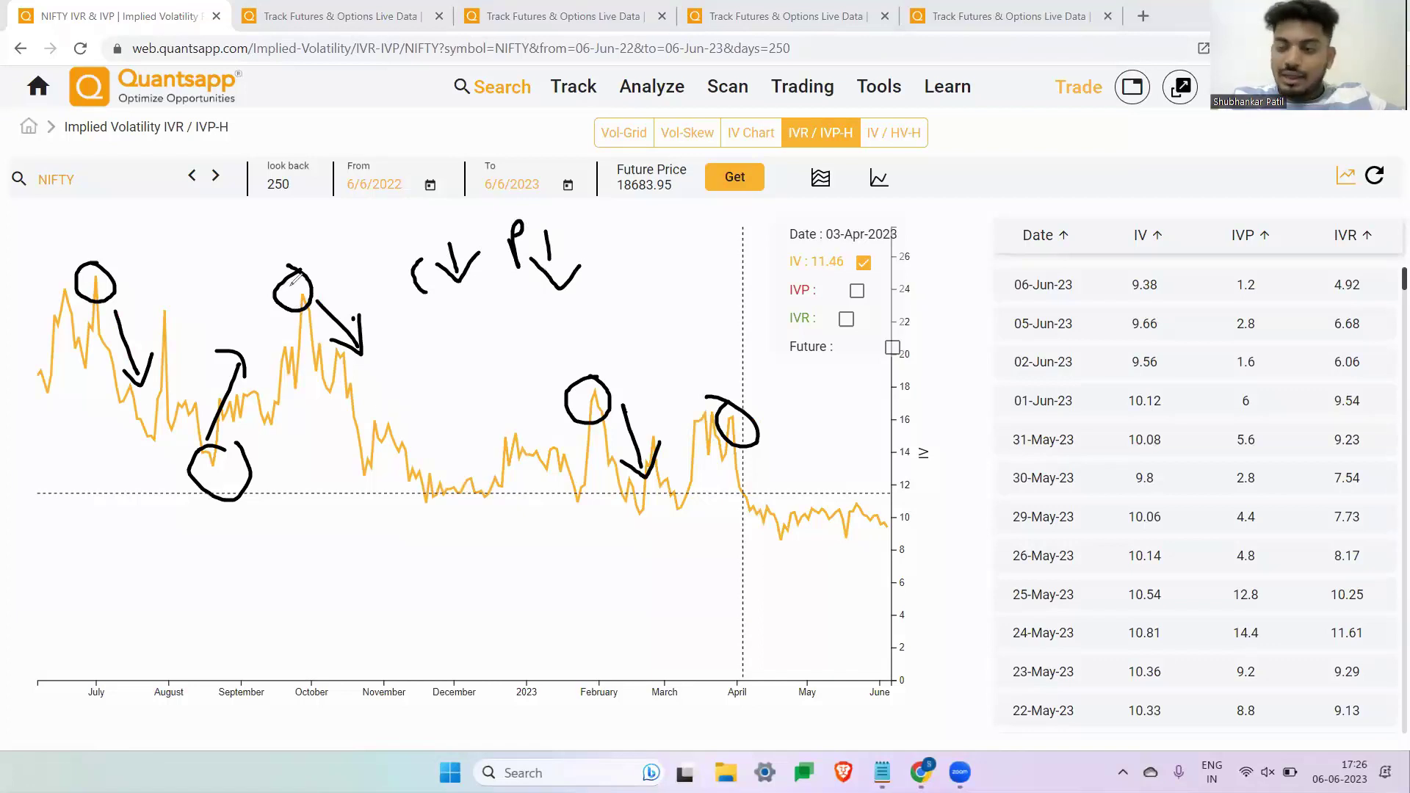
drag(465, 206, 368, 257)
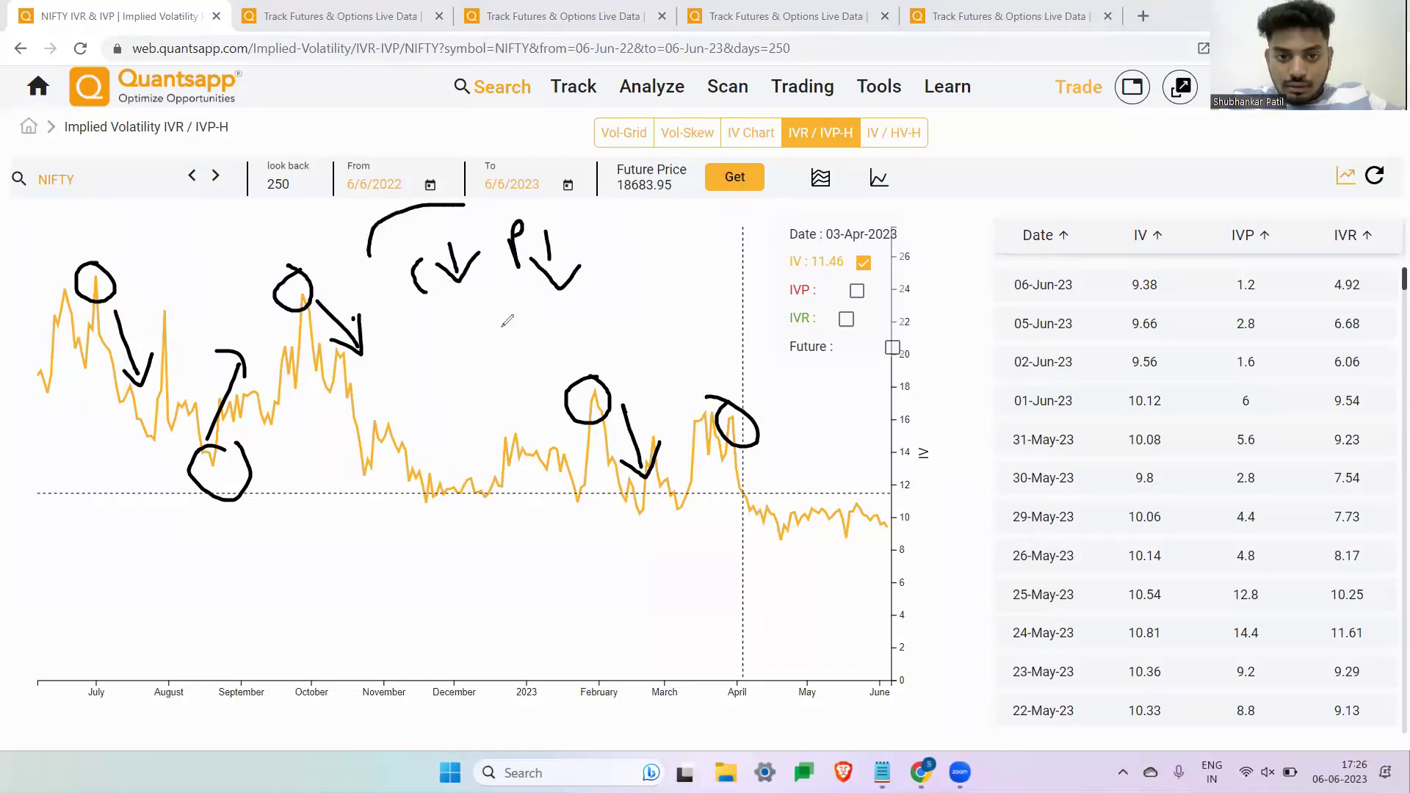
mouse_move(506, 321)
mouse_down()
mouse_move(601, 234)
mouse_move(464, 204)
mouse_up()
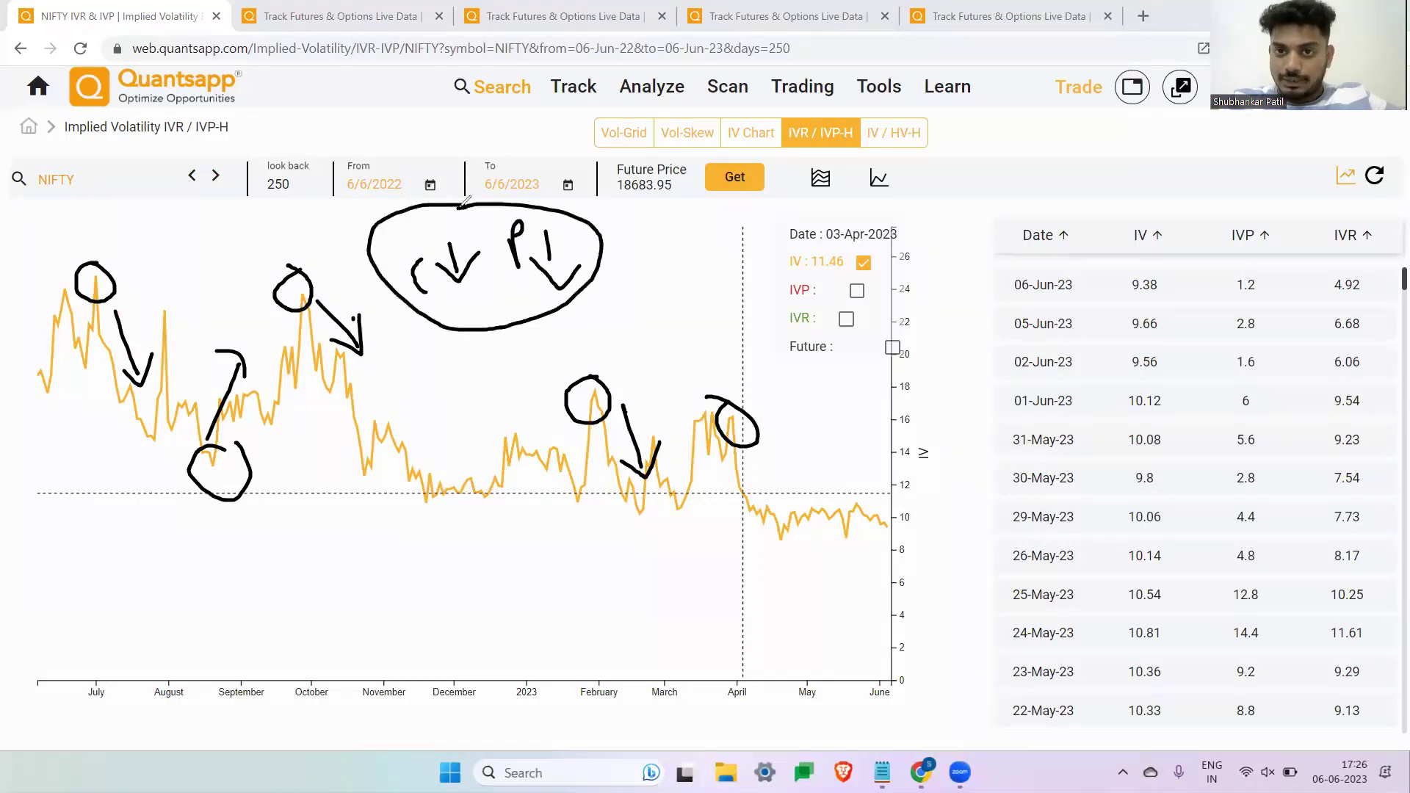
Step: Undo the surrounding circle, the "P" note and the downward arrows, keeping the "C" stroke
key(ctrl+z)
key(ctrl+z)
key(ctrl+z)
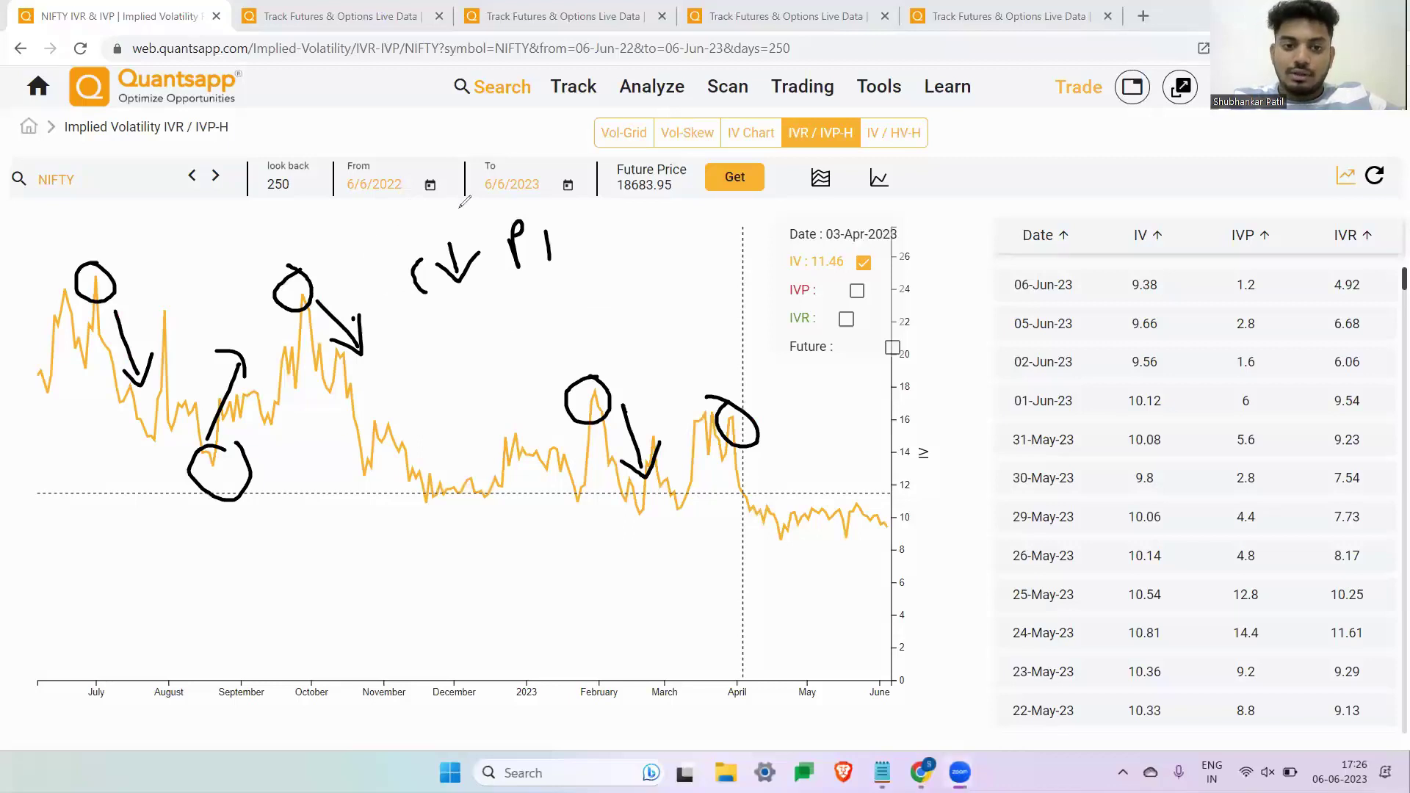
key(ctrl+z)
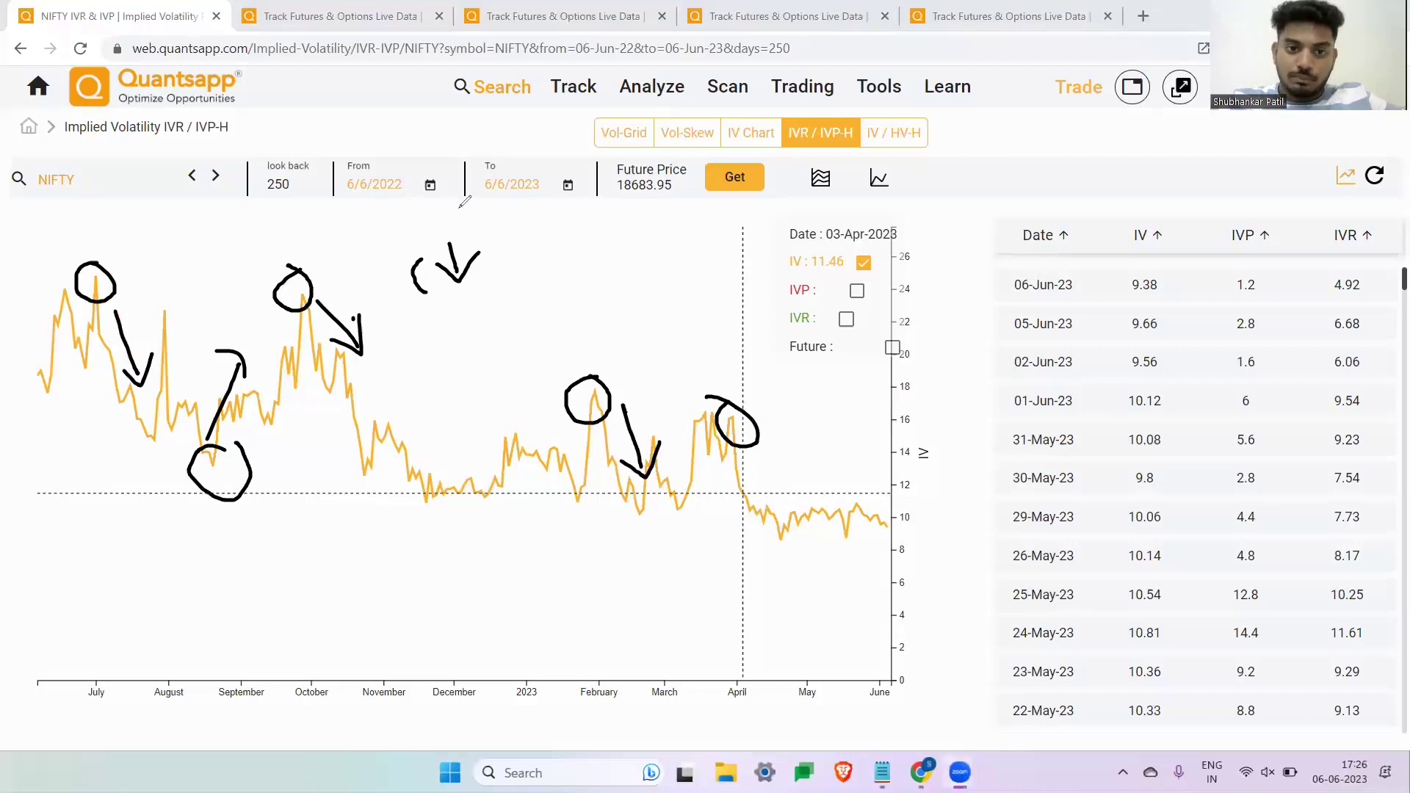
key(ctrl+z)
key(ctrl+z)
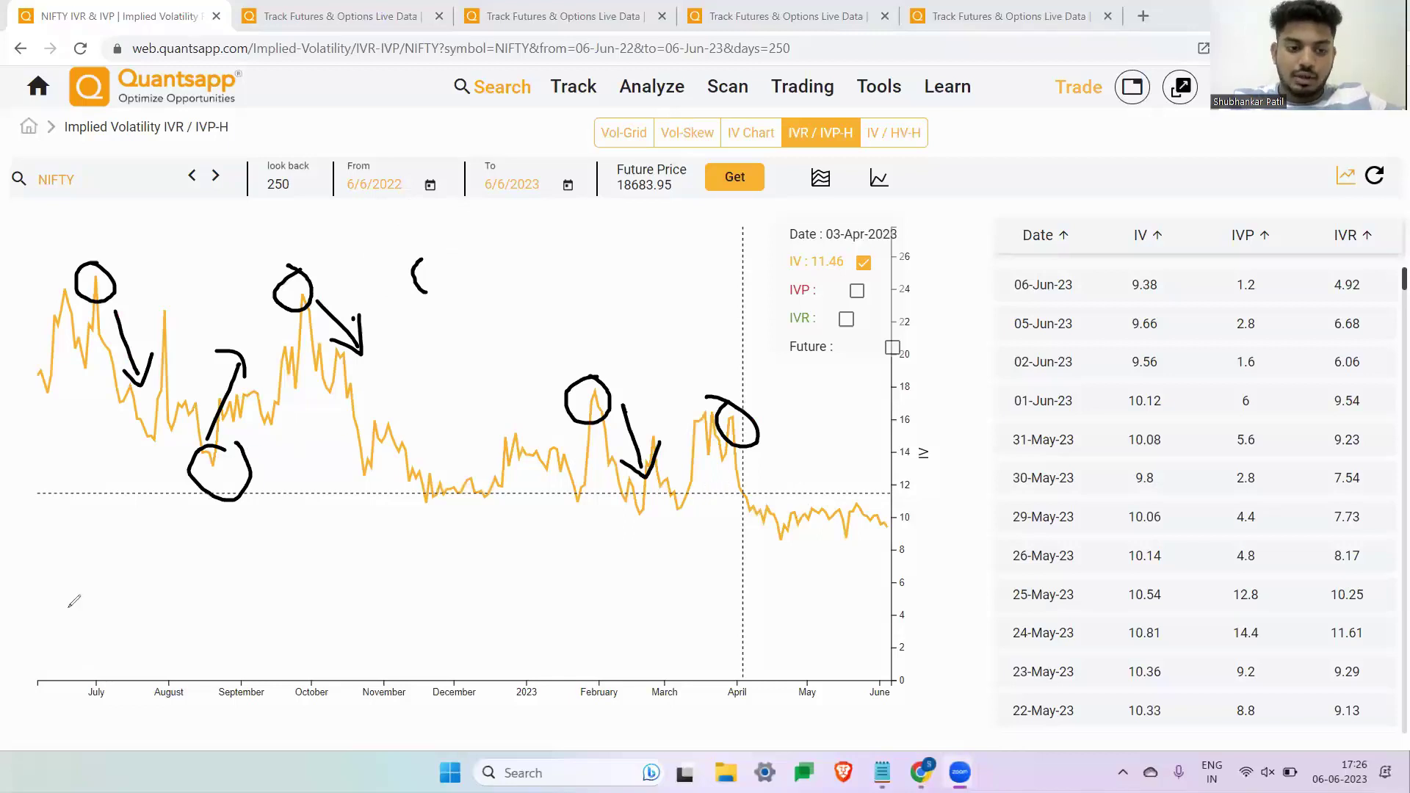
Step: Write "C" and "P" with upward arrows below the IV line, and erase all drawings from the chart
mouse_move(70, 607)
mouse_down()
mouse_move(73, 665)
mouse_move(133, 640)
mouse_move(118, 595)
mouse_move(149, 611)
mouse_move(200, 567)
mouse_move(248, 630)
mouse_move(261, 565)
mouse_up()
click(210, 612)
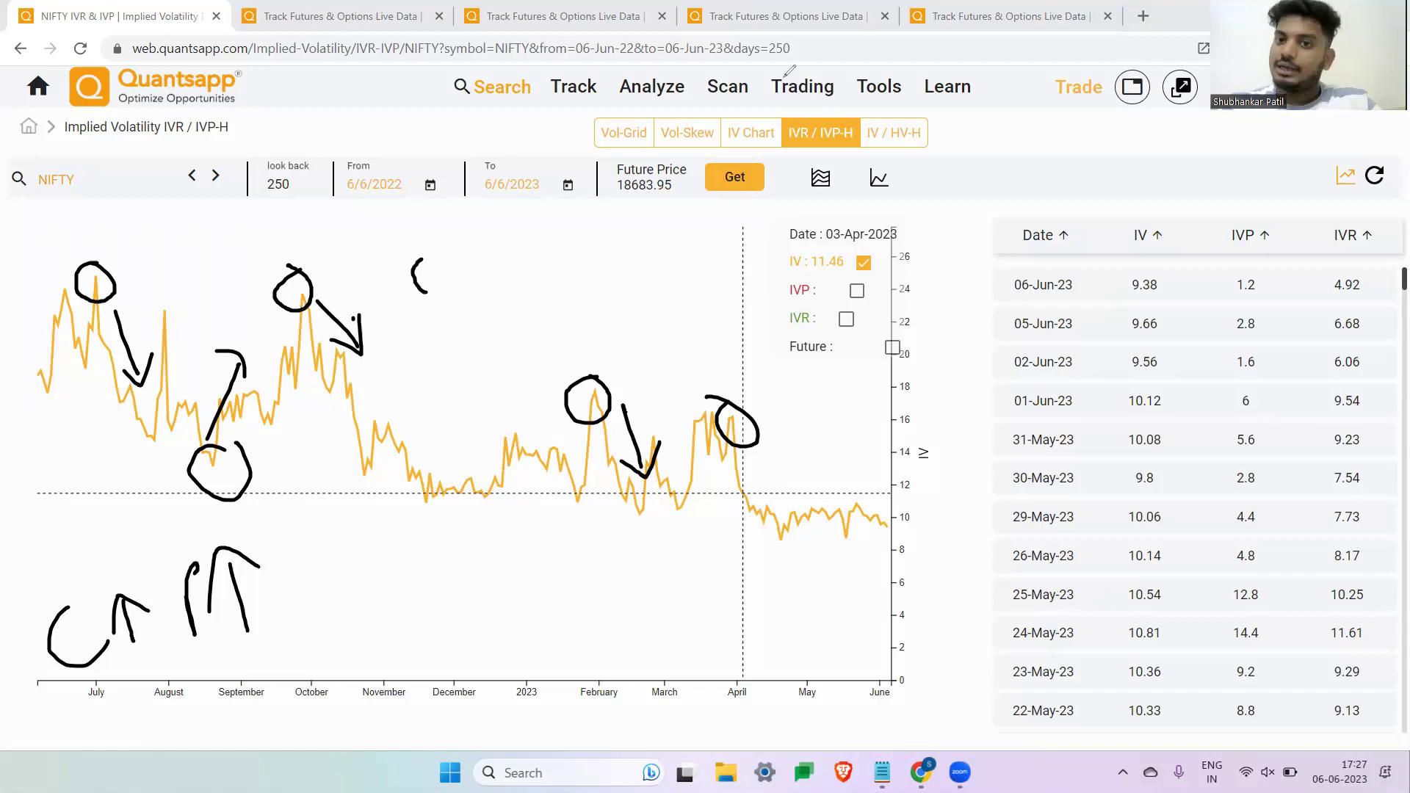
key(e)
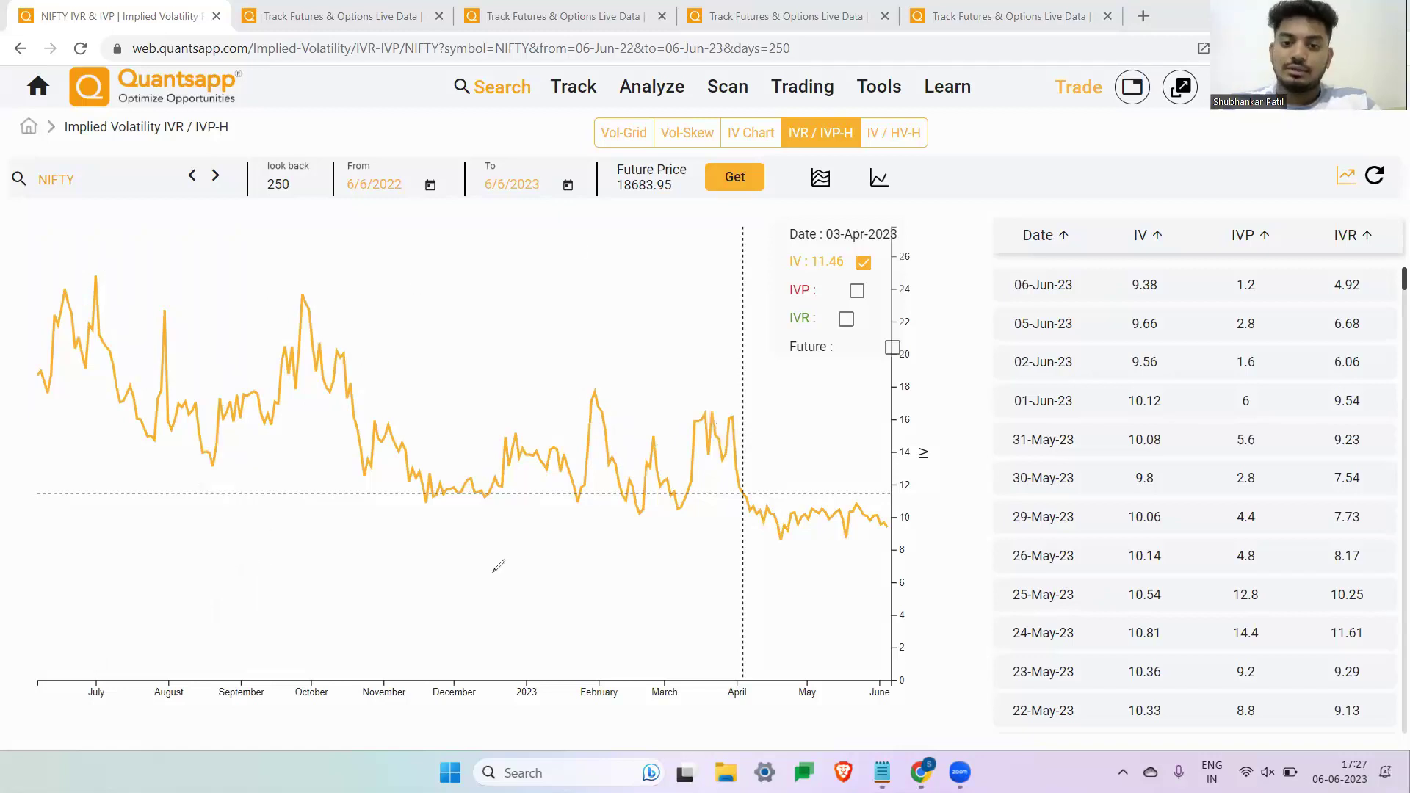
Step: Circle the March IV low and write the notes "OB", "LC → LP" and two "LS" labels below the IV line
drag(645, 496, 694, 485)
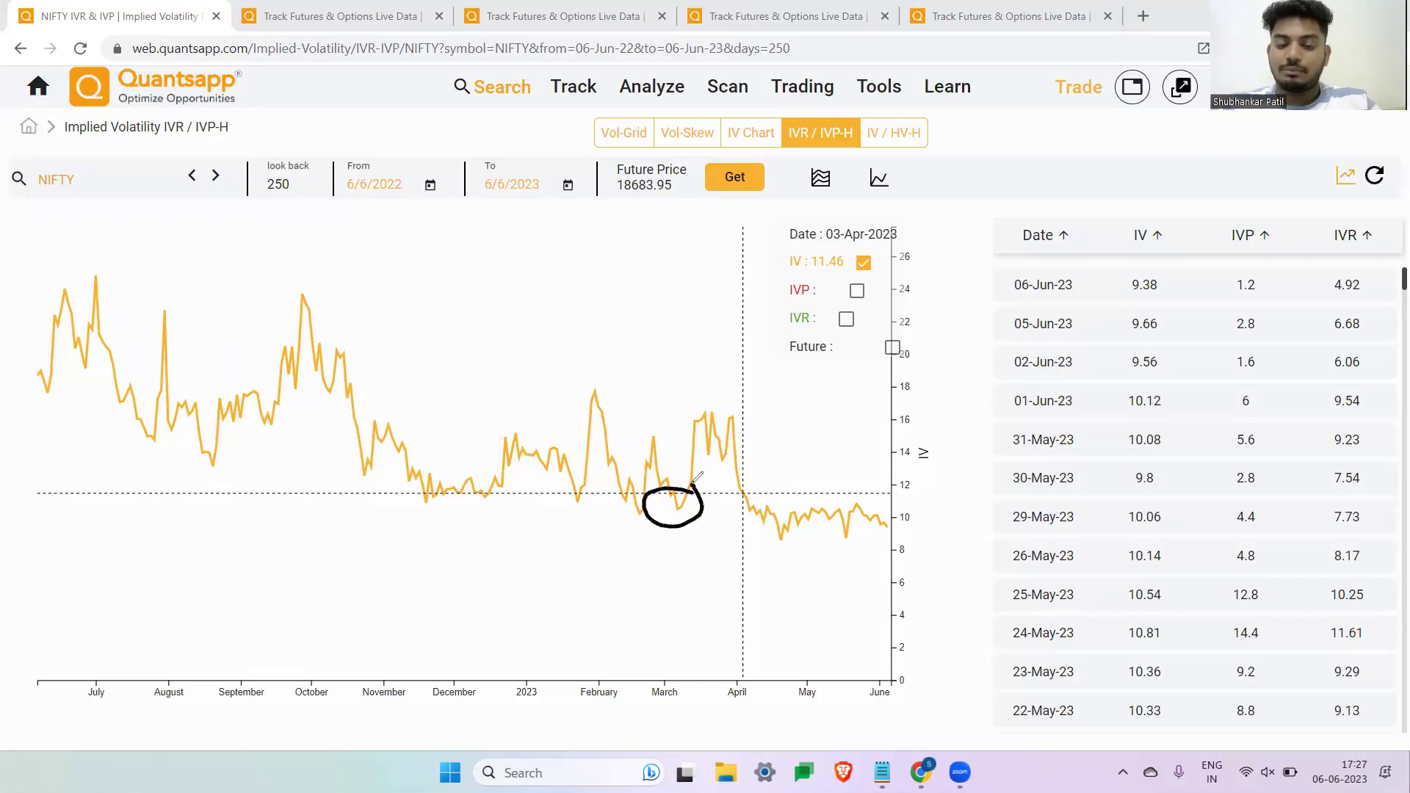
mouse_move(606, 585)
mouse_down()
mouse_move(648, 584)
mouse_move(651, 570)
mouse_move(670, 587)
mouse_move(654, 604)
mouse_up()
mouse_move(154, 584)
mouse_down()
mouse_move(154, 613)
mouse_move(195, 641)
mouse_move(197, 615)
mouse_move(277, 584)
mouse_move(257, 628)
mouse_up()
click(249, 592)
drag(296, 565, 329, 583)
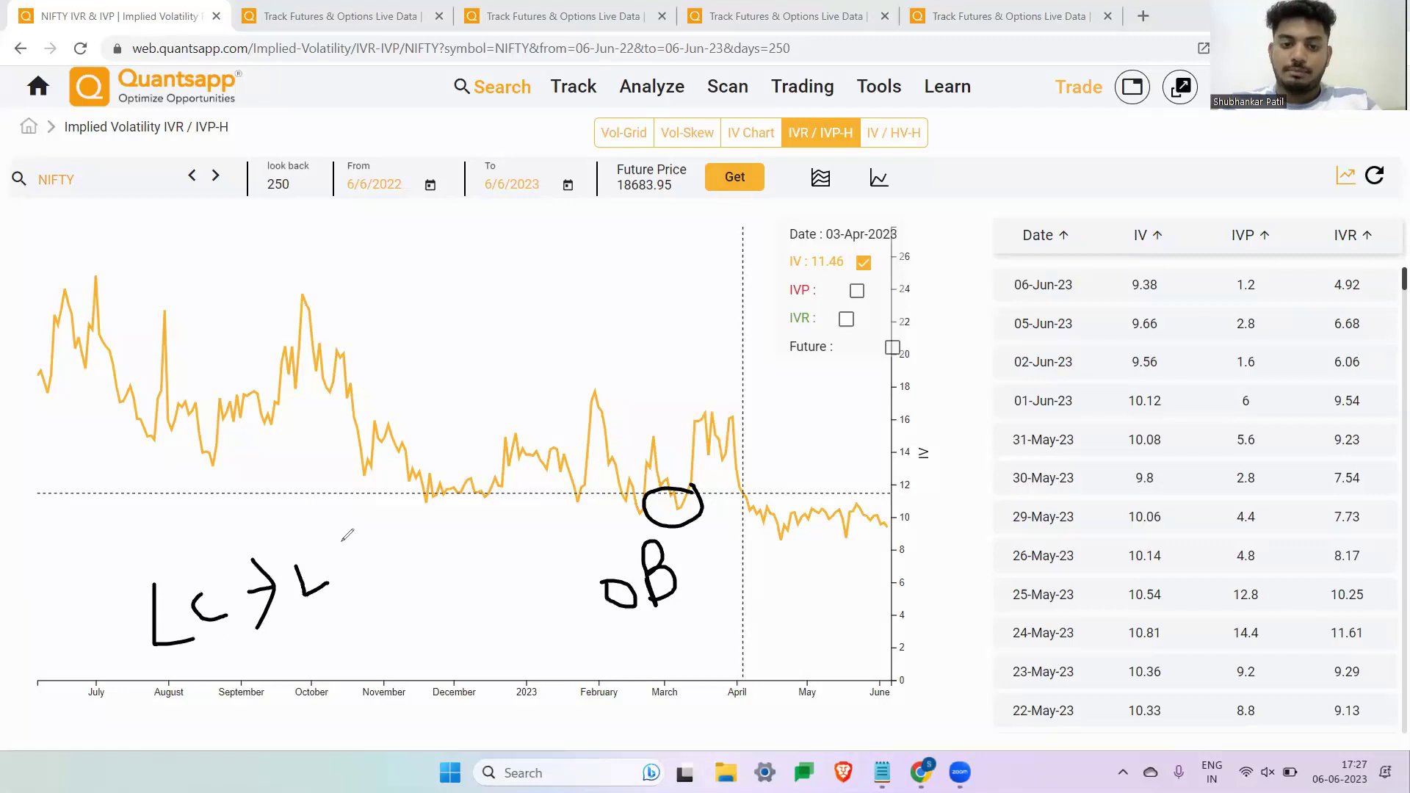
mouse_move(340, 522)
mouse_down()
mouse_move(350, 569)
mouse_move(349, 545)
mouse_up()
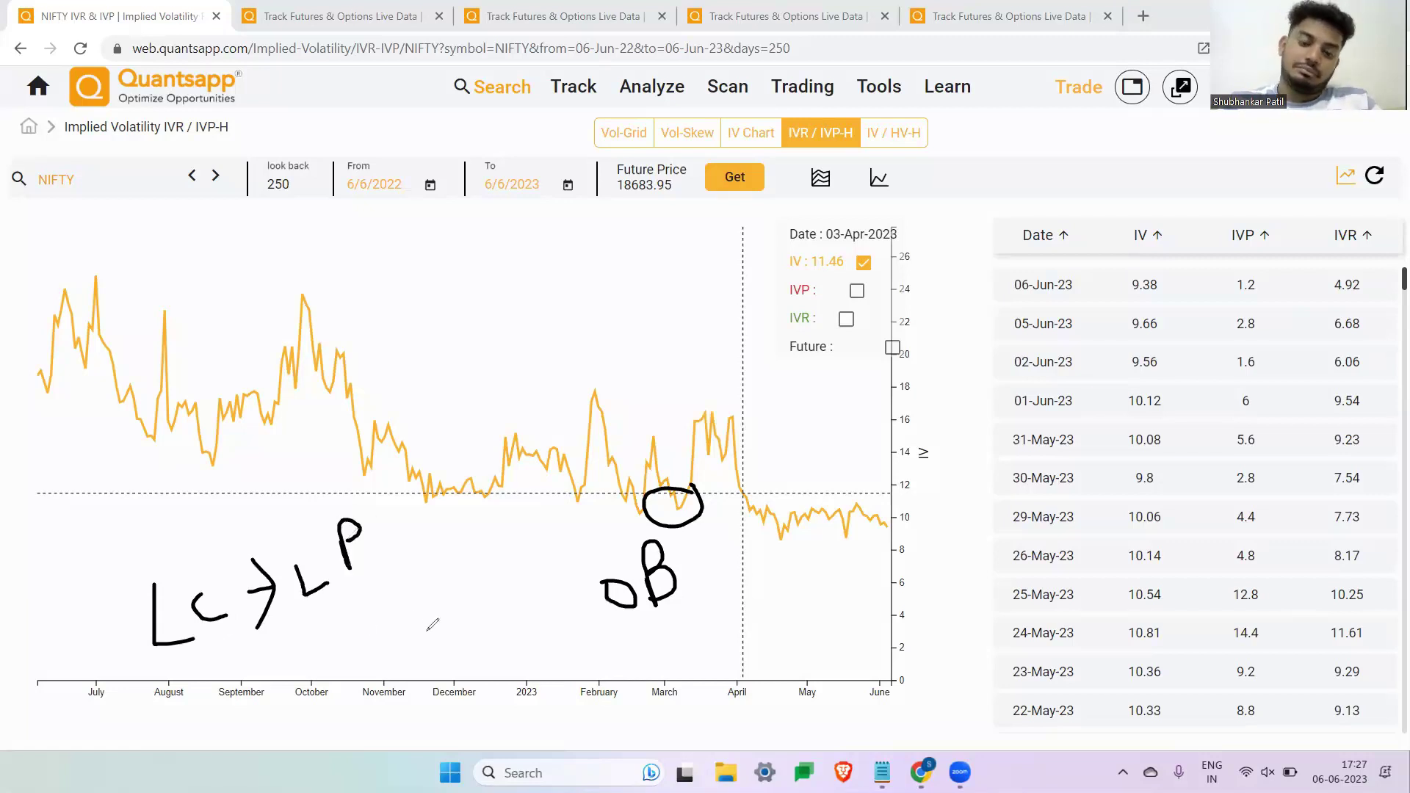
mouse_move(380, 626)
mouse_down()
mouse_move(409, 659)
mouse_move(424, 635)
mouse_move(434, 652)
mouse_up()
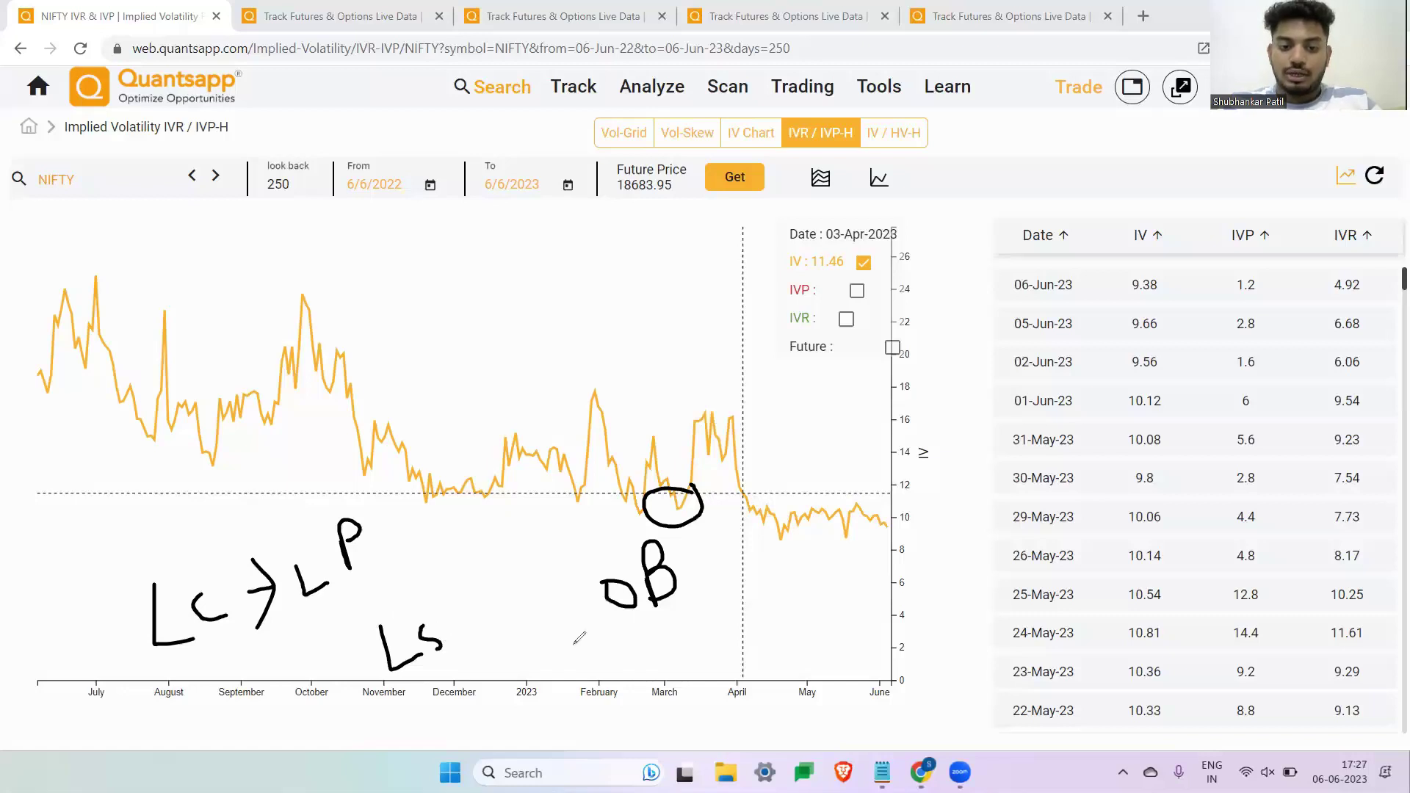
drag(573, 645, 621, 676)
mouse_move(635, 649)
mouse_down()
mouse_move(606, 656)
mouse_move(624, 680)
mouse_up()
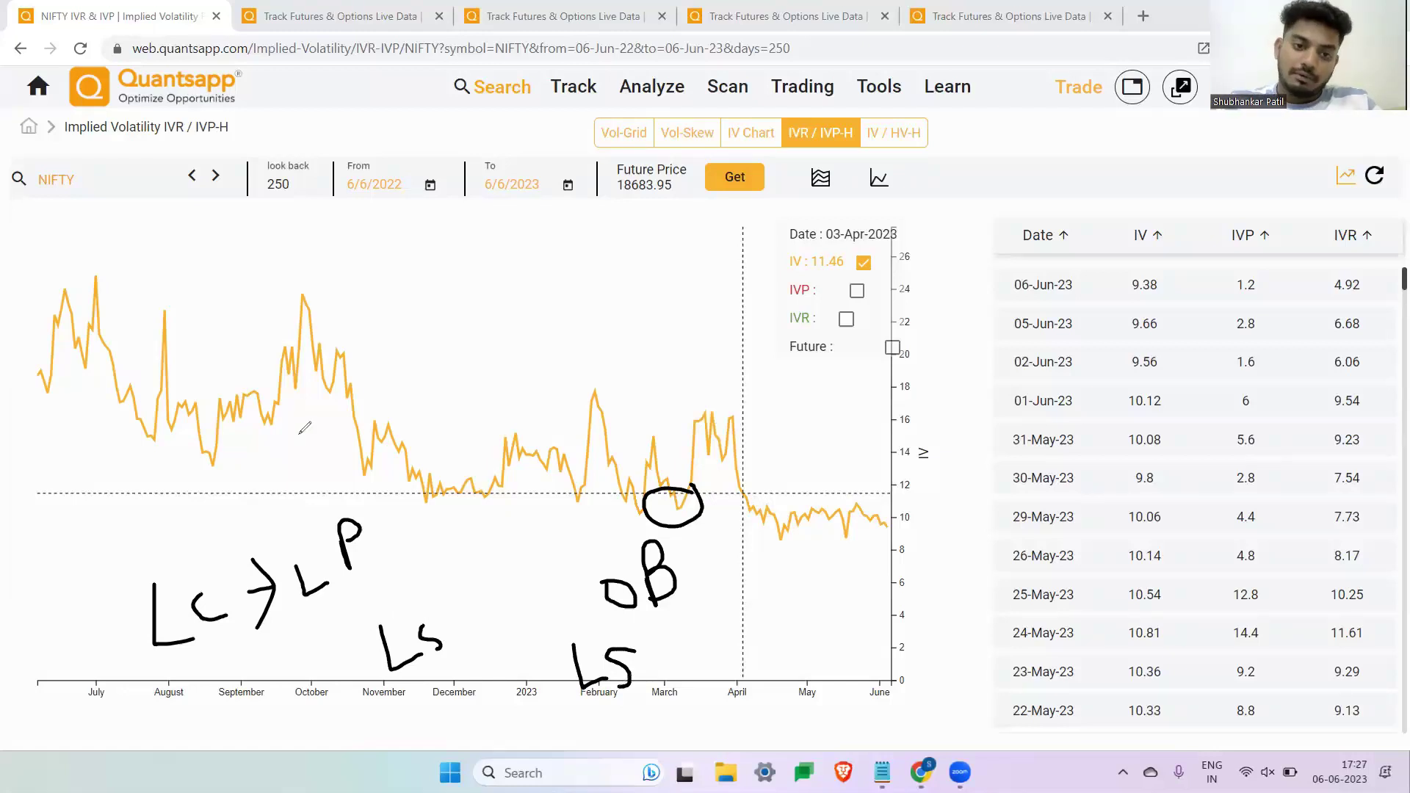
Step: Circle the August and October IV peaks, write "SS", "IC", "IF" and "B" near them, and erase all drawings
mouse_move(322, 259)
mouse_down()
mouse_move(276, 307)
mouse_move(318, 263)
mouse_up()
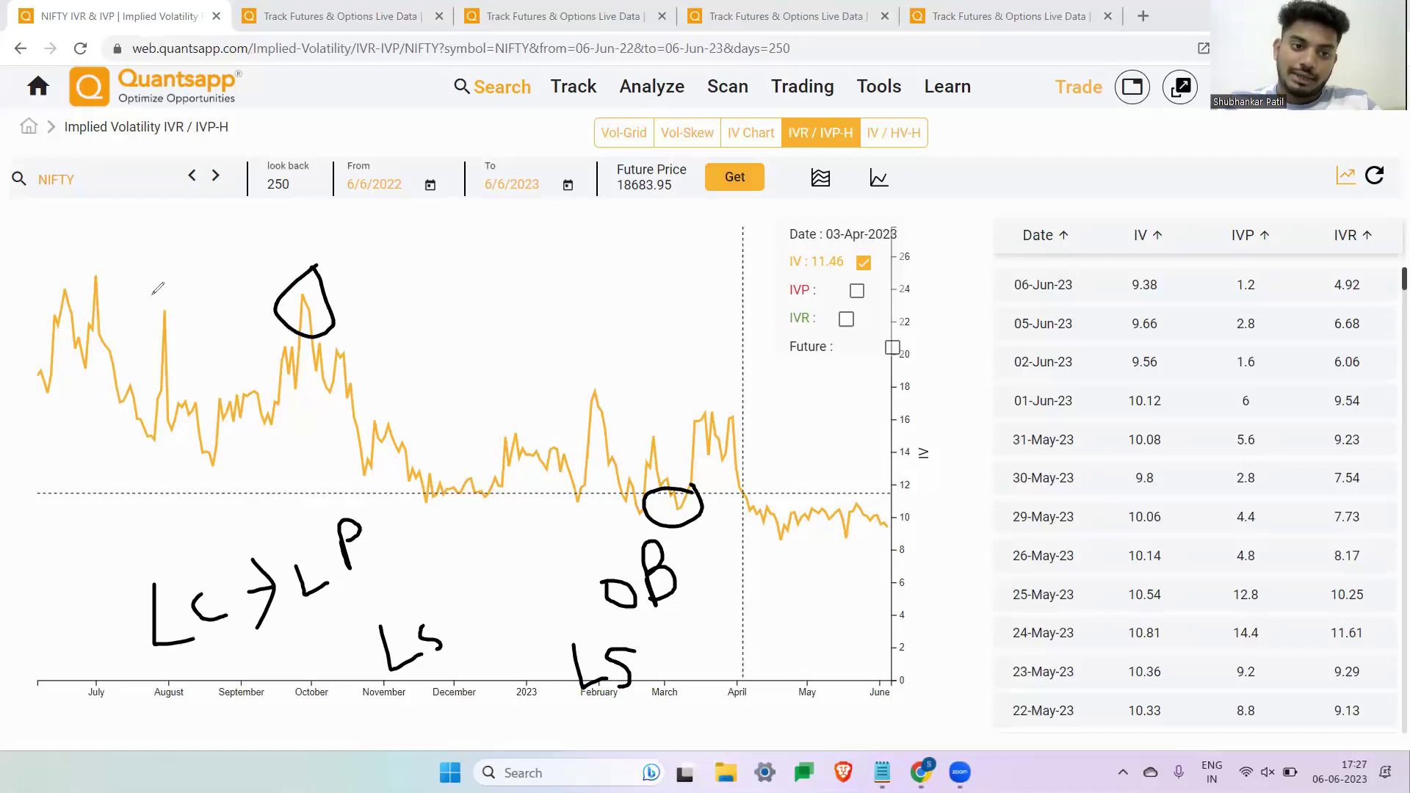
mouse_move(176, 276)
mouse_down()
mouse_move(155, 308)
mouse_move(163, 278)
mouse_up()
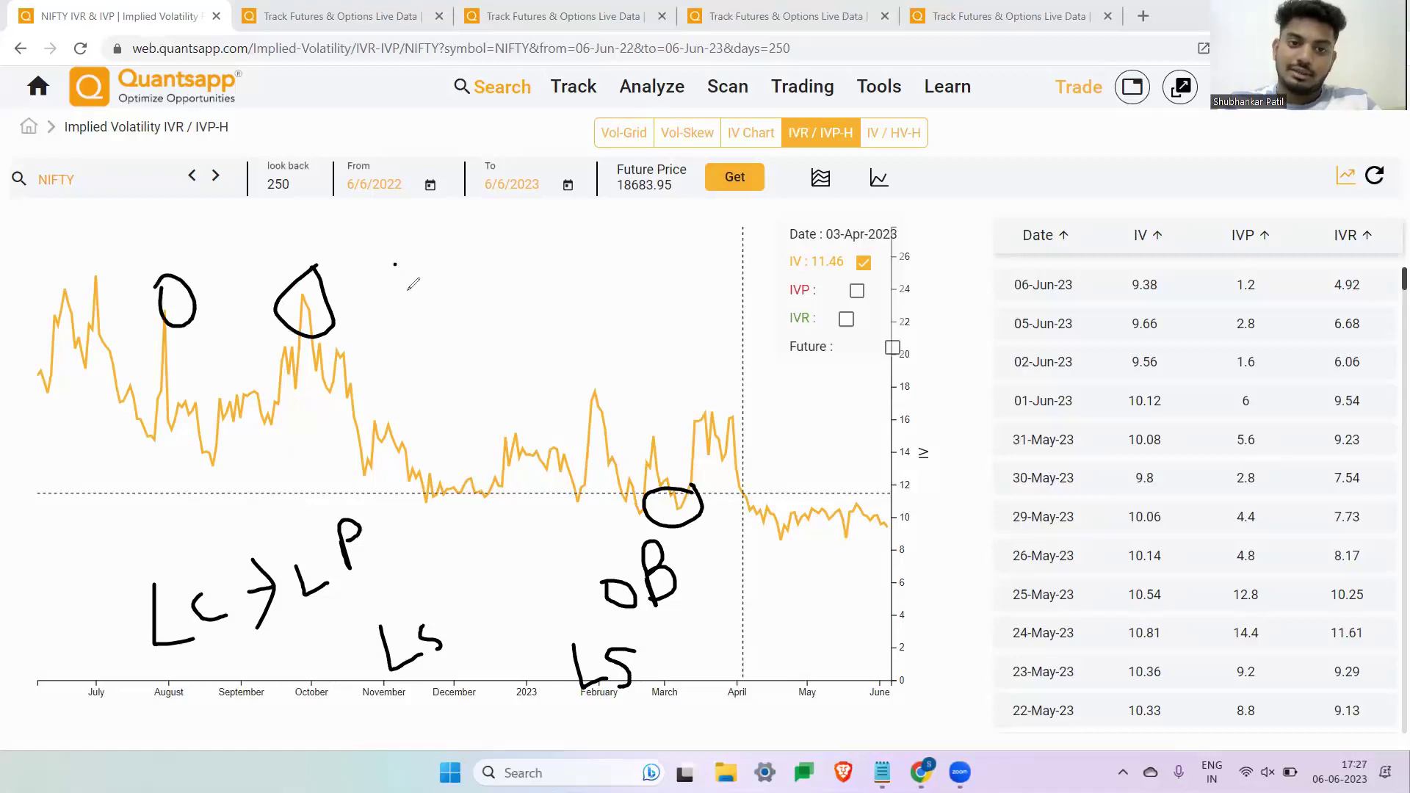
drag(412, 267, 390, 312)
mouse_move(486, 253)
mouse_down()
mouse_move(425, 278)
mouse_move(434, 312)
mouse_up()
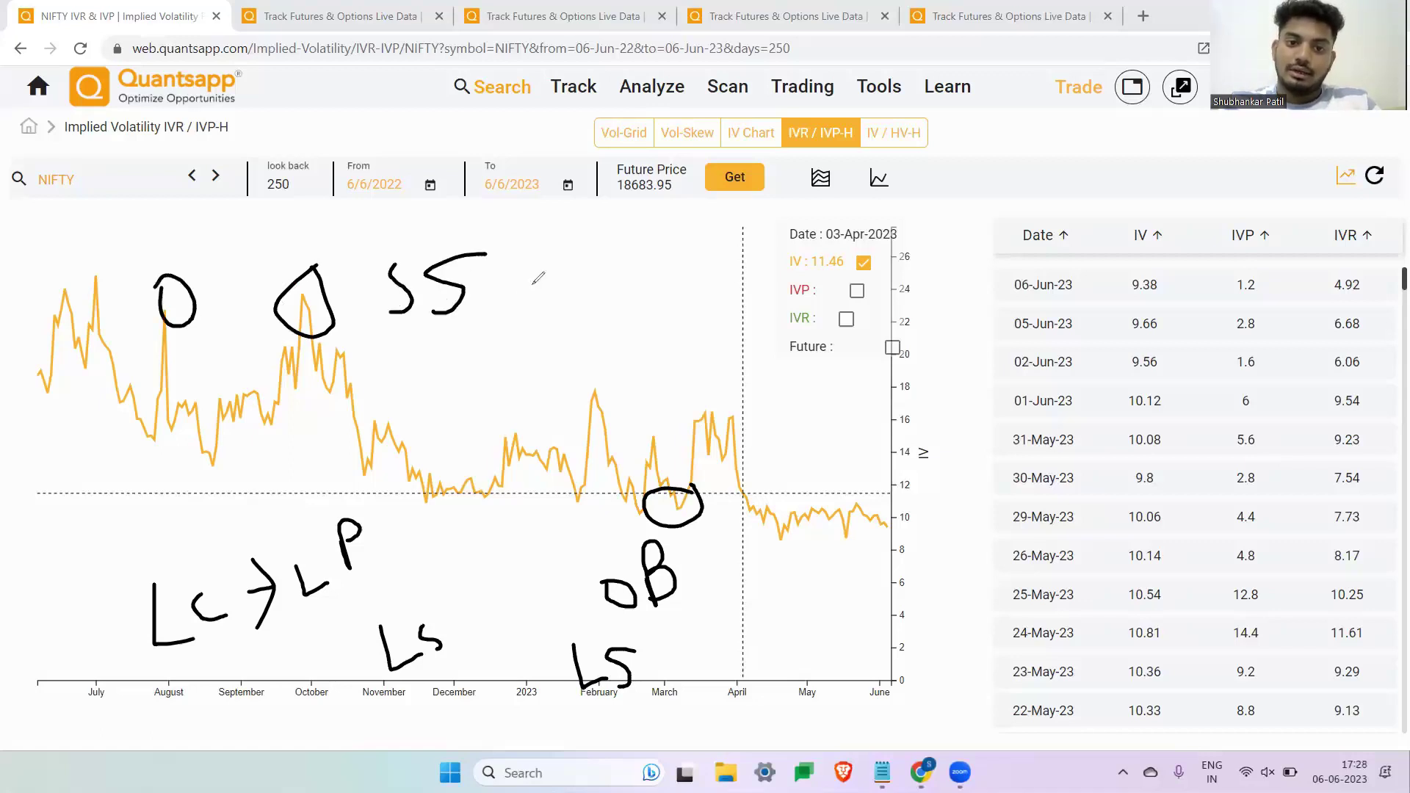
mouse_move(580, 259)
mouse_down()
mouse_move(695, 209)
mouse_move(647, 278)
mouse_move(718, 255)
mouse_up()
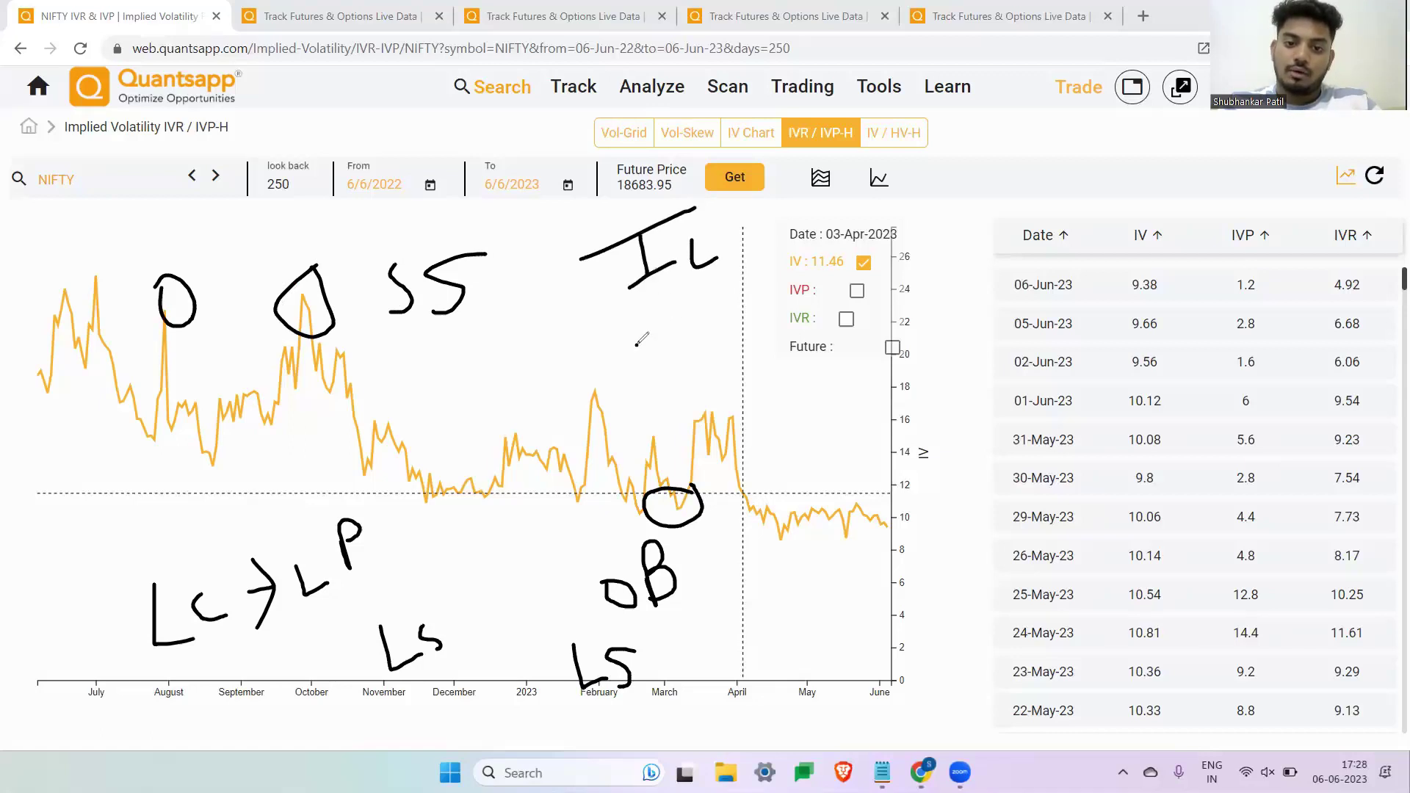
mouse_move(637, 345)
mouse_down()
mouse_move(677, 321)
mouse_move(667, 374)
mouse_move(706, 347)
mouse_move(714, 291)
mouse_move(714, 318)
mouse_up()
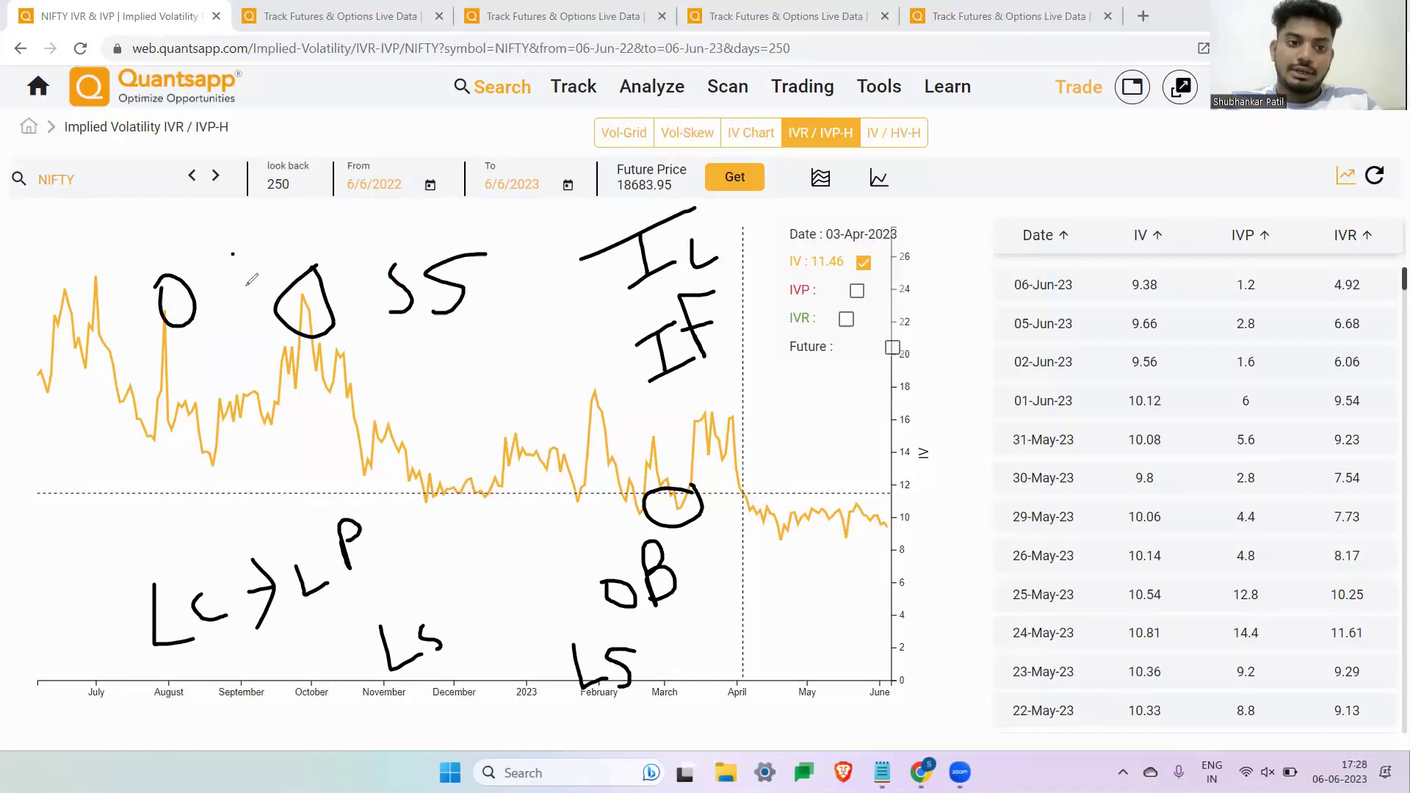
mouse_move(245, 284)
mouse_down()
mouse_move(247, 245)
mouse_move(212, 313)
mouse_up()
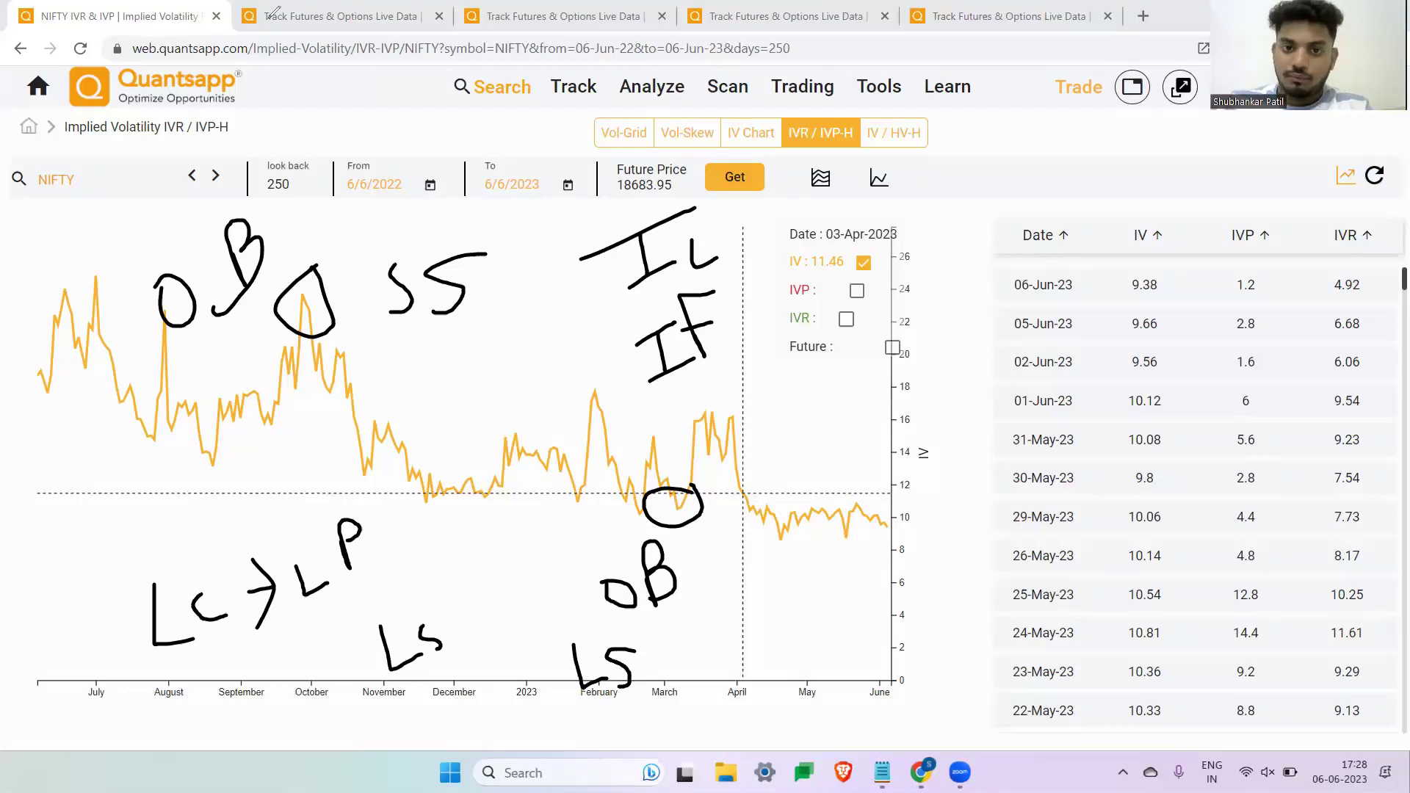
key(e)
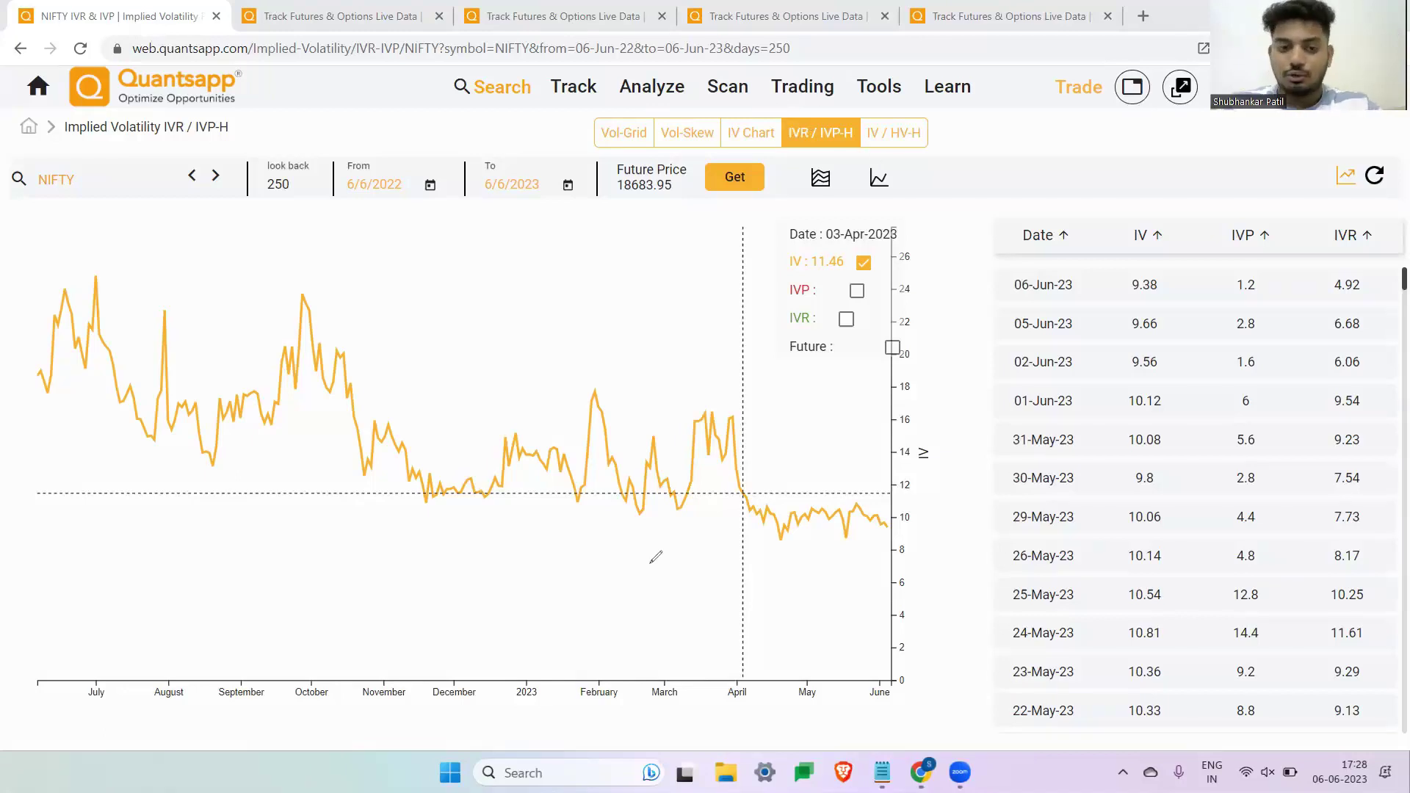
Step: Draw an arrow to the latest June IV reading, circle the October peak, and erase both marks
mouse_move(881, 484)
mouse_down()
mouse_move(874, 506)
mouse_move(891, 461)
mouse_up()
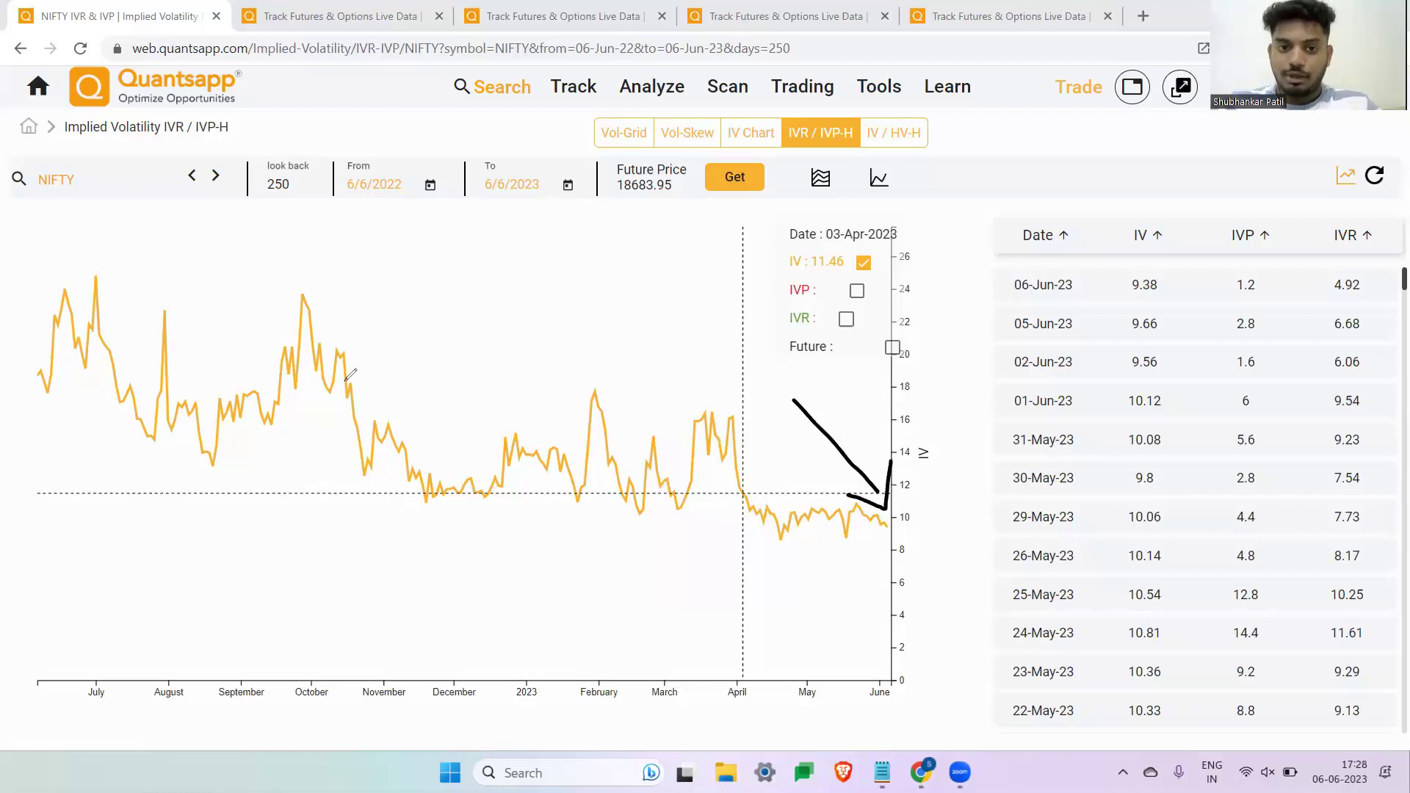
mouse_move(303, 272)
mouse_down()
mouse_move(356, 342)
mouse_move(286, 276)
mouse_up()
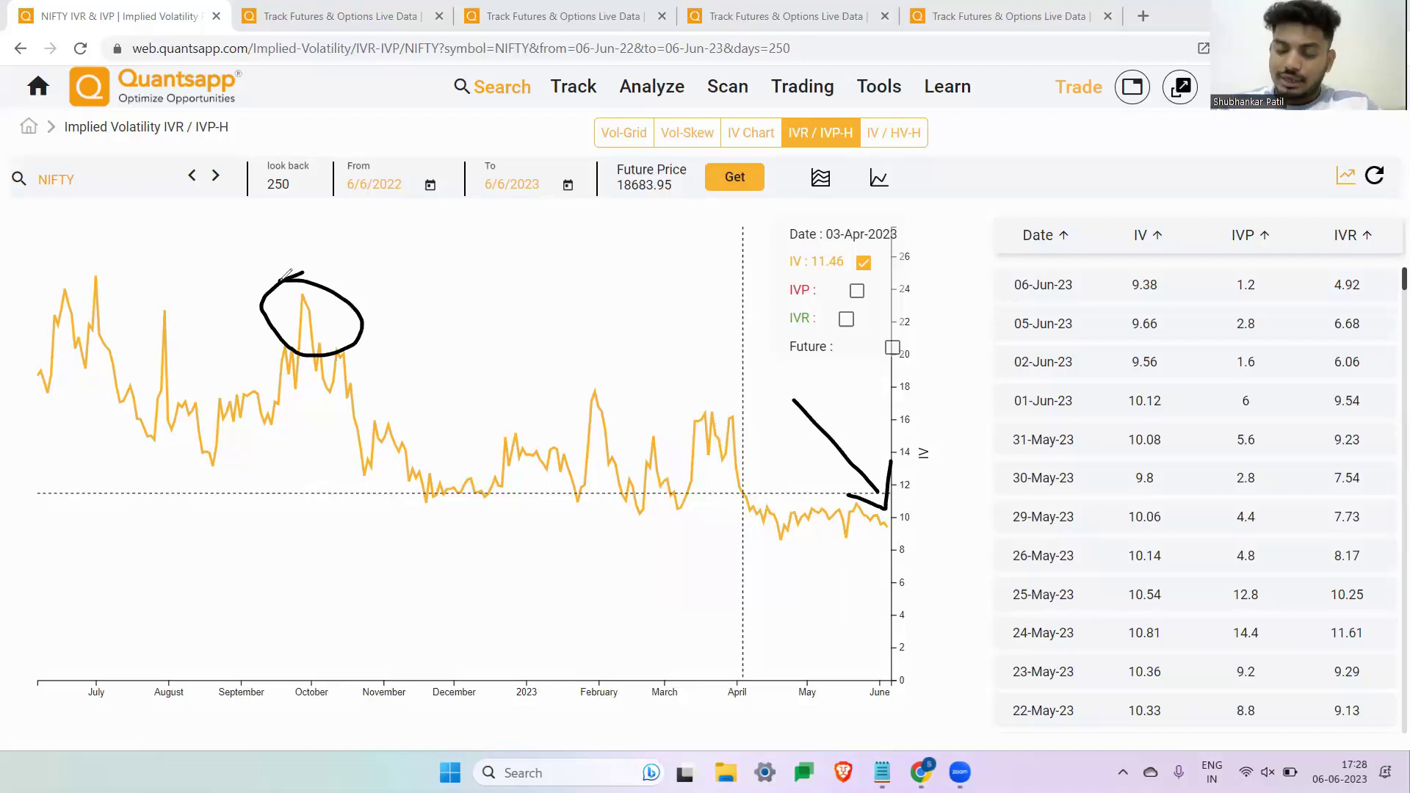
key(e)
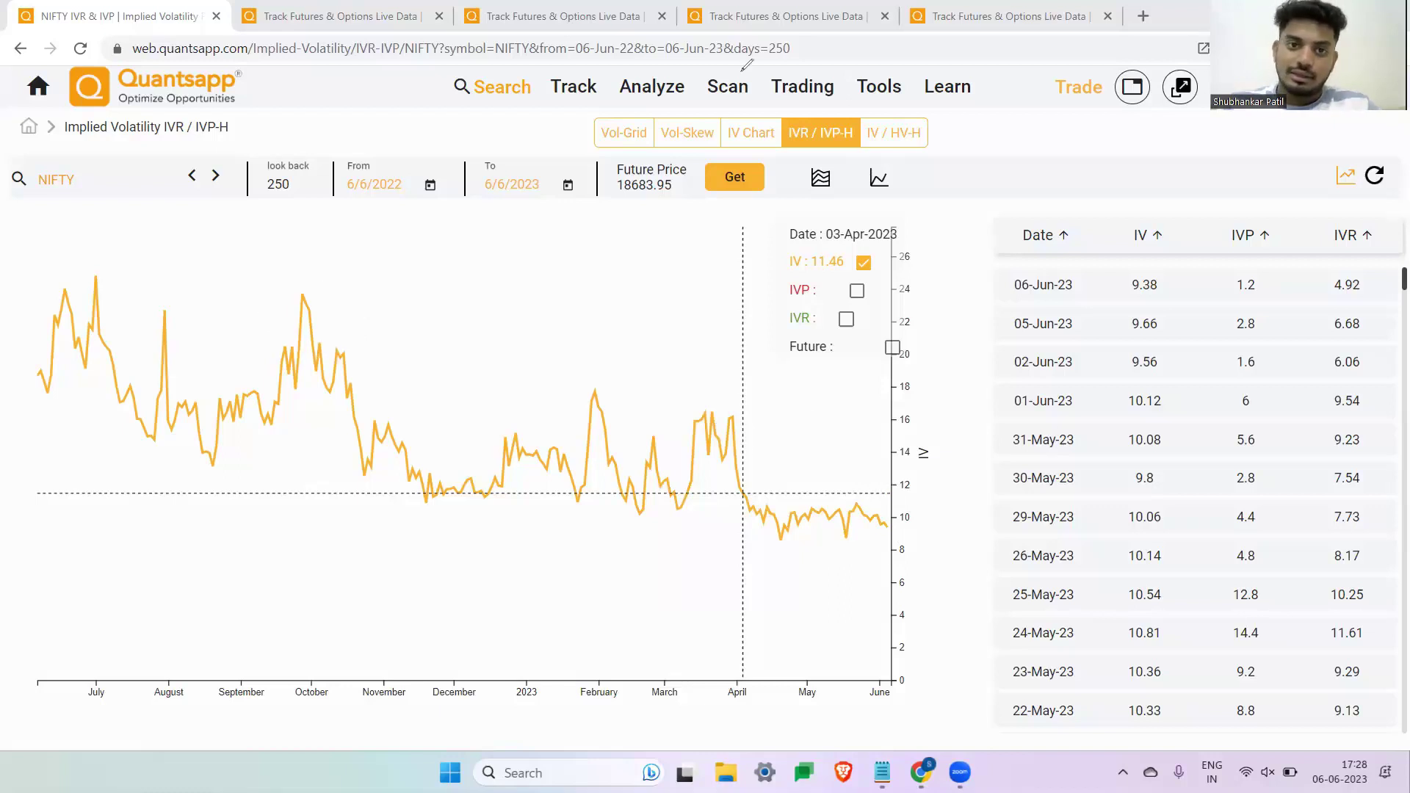
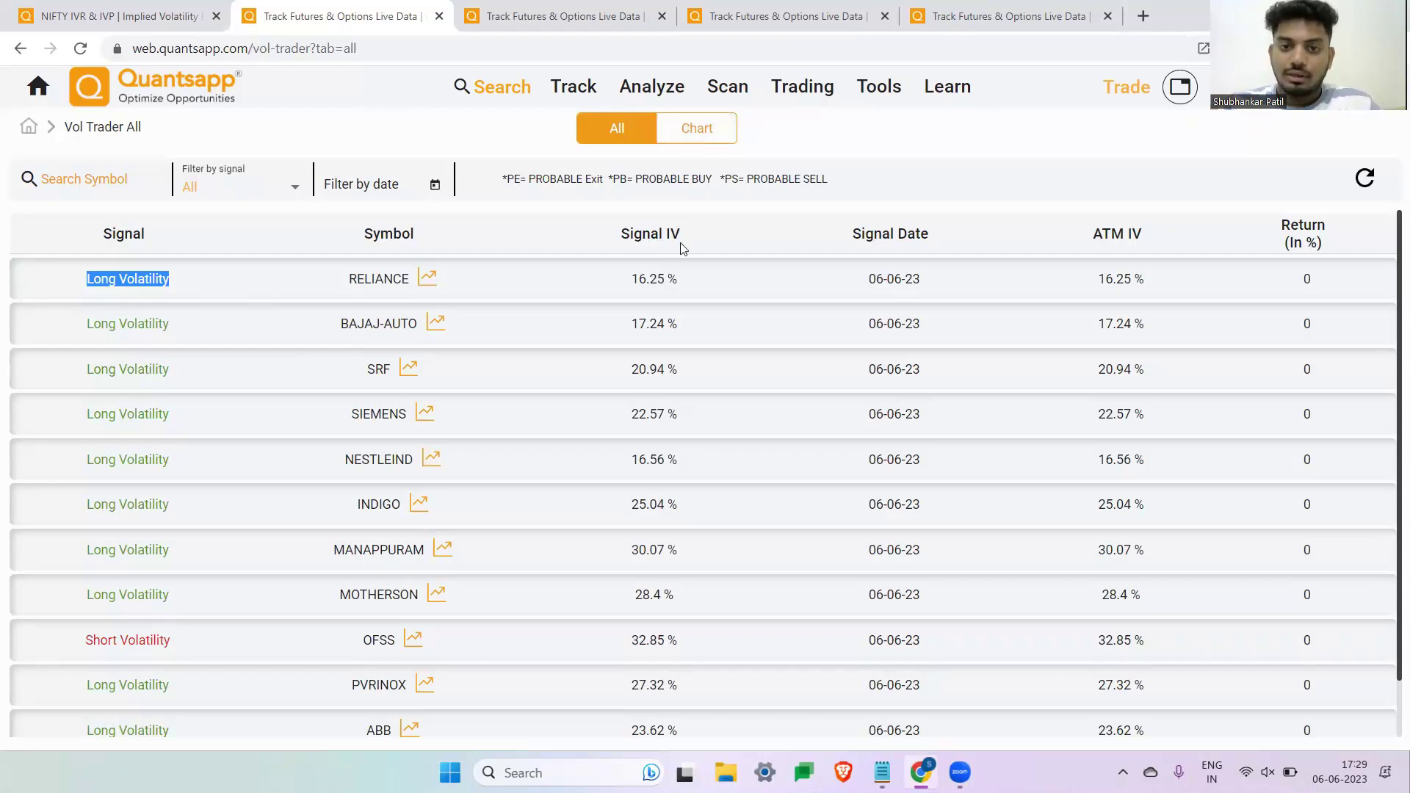
Step: Open the Vol Trader chart view and load the BANKNIFTY volatility chart with its signal history
click(716, 131)
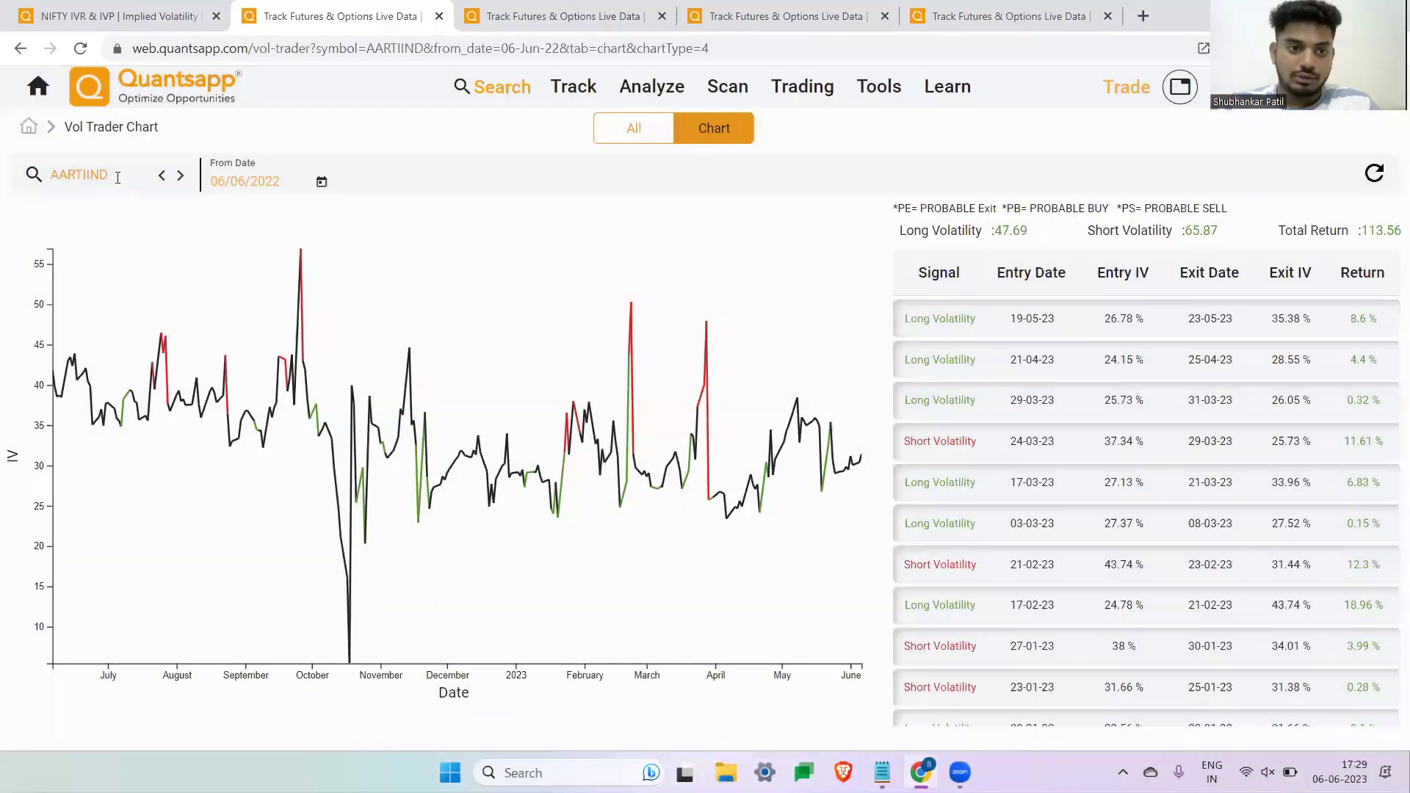
click(81, 176)
text(BANKN)
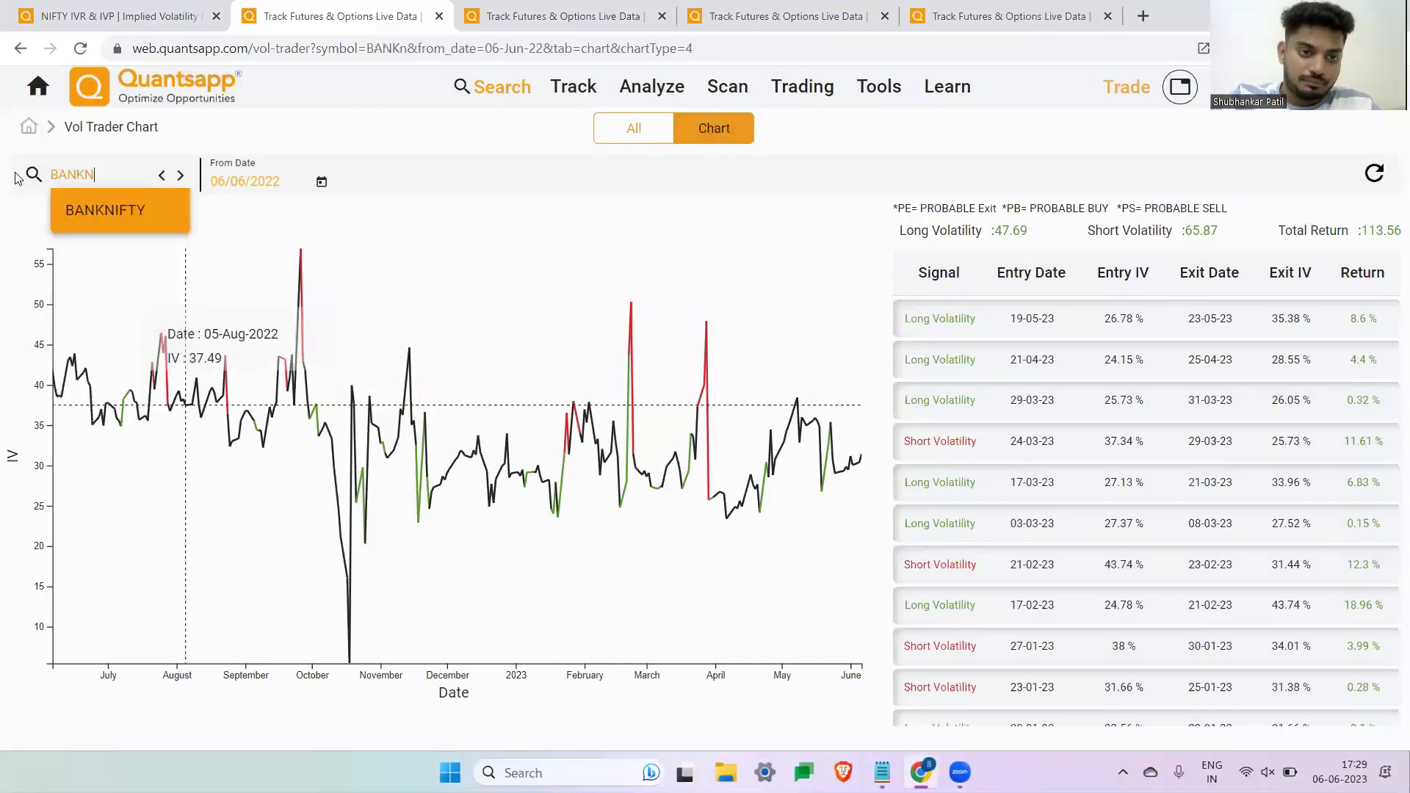
click(74, 214)
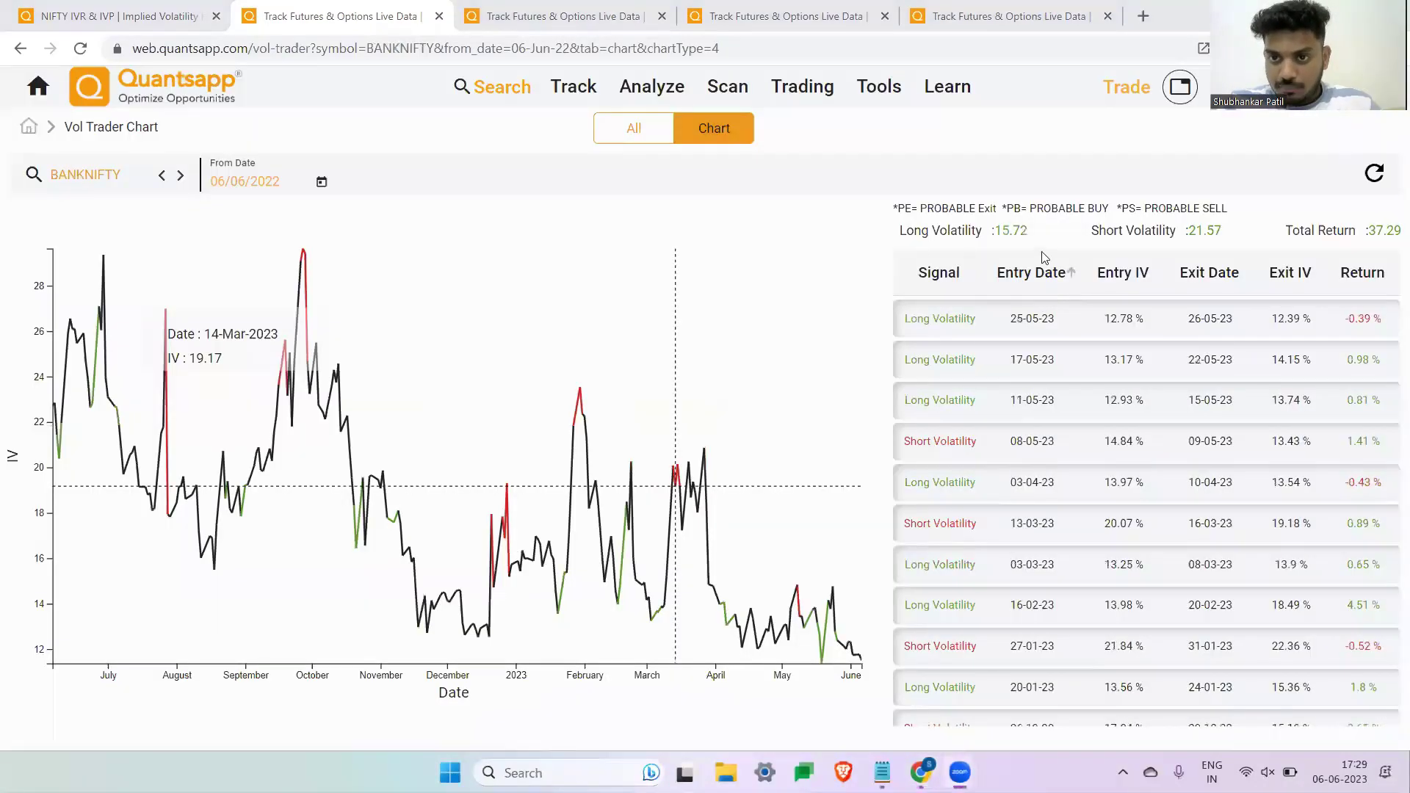
Step: Highlight the entry date, entry IV, exit date, exit IV and return of the 25-05-23 Long Volatility signal in turn
drag(1062, 320, 1003, 330)
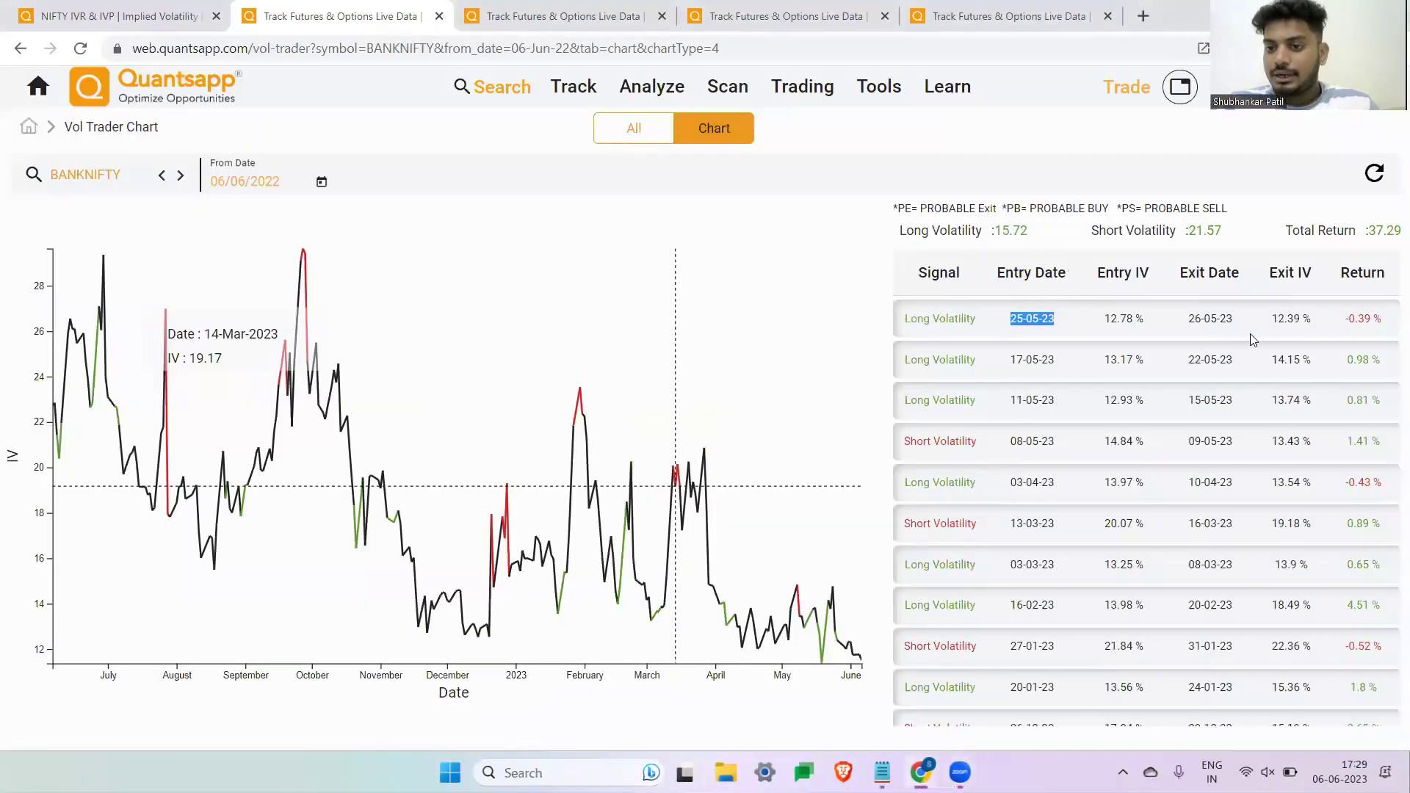
drag(1161, 329, 1106, 339)
drag(1239, 320, 1176, 331)
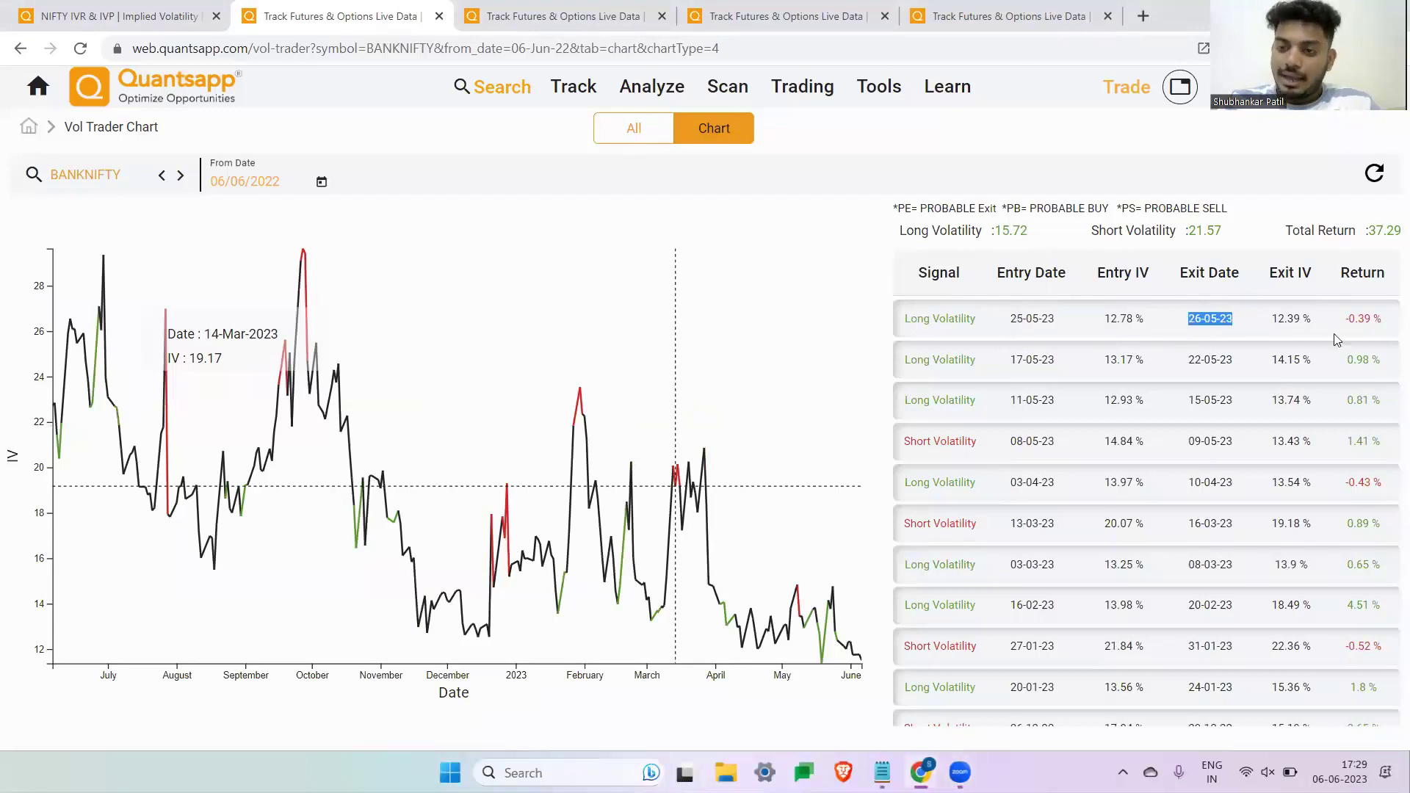
drag(1327, 329, 1278, 336)
click(1387, 337)
drag(1388, 339, 1336, 341)
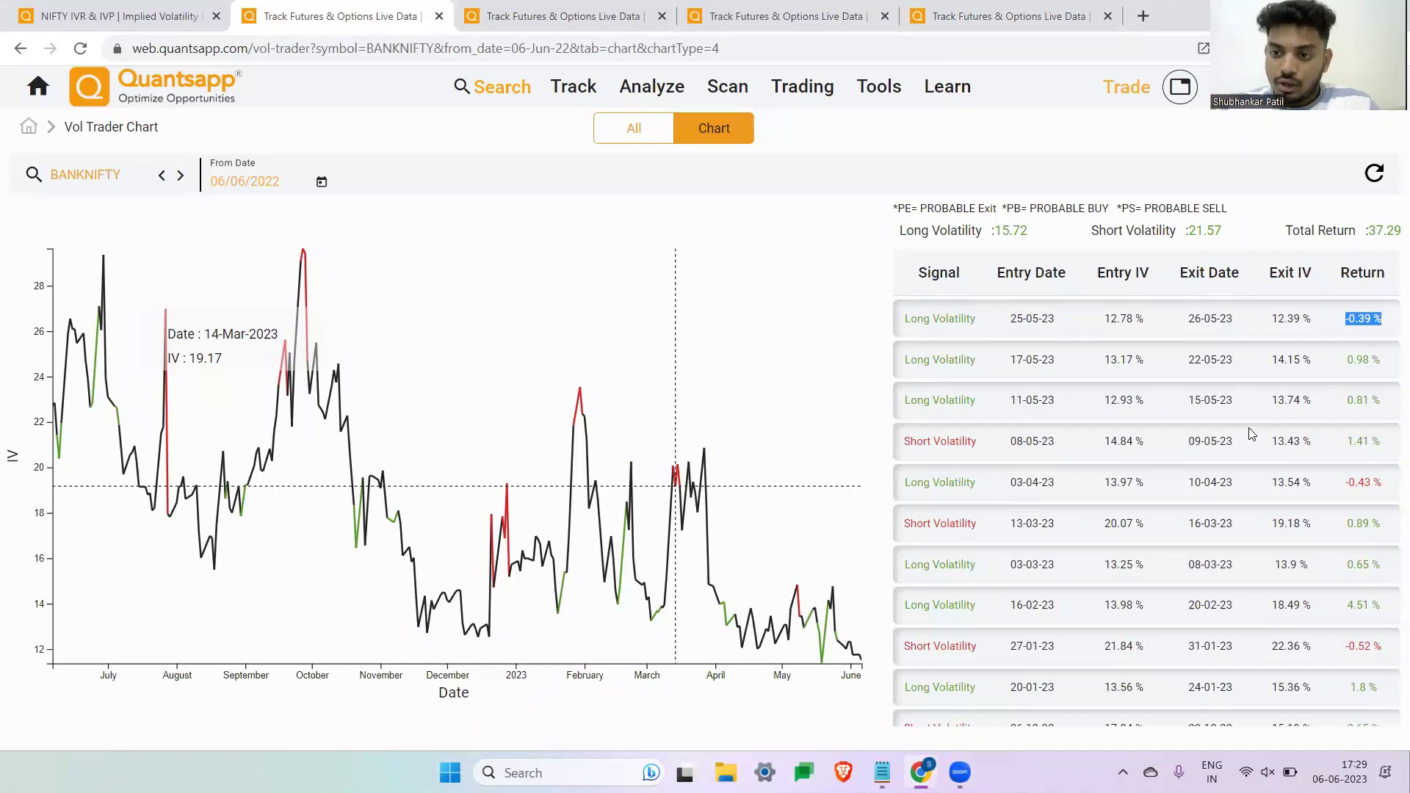
Step: Highlight the signal name, entry date, entry IV, exit IV and return of the 08-05-23 Short Volatility signal in turn
double_click(959, 443)
triple_click(958, 443)
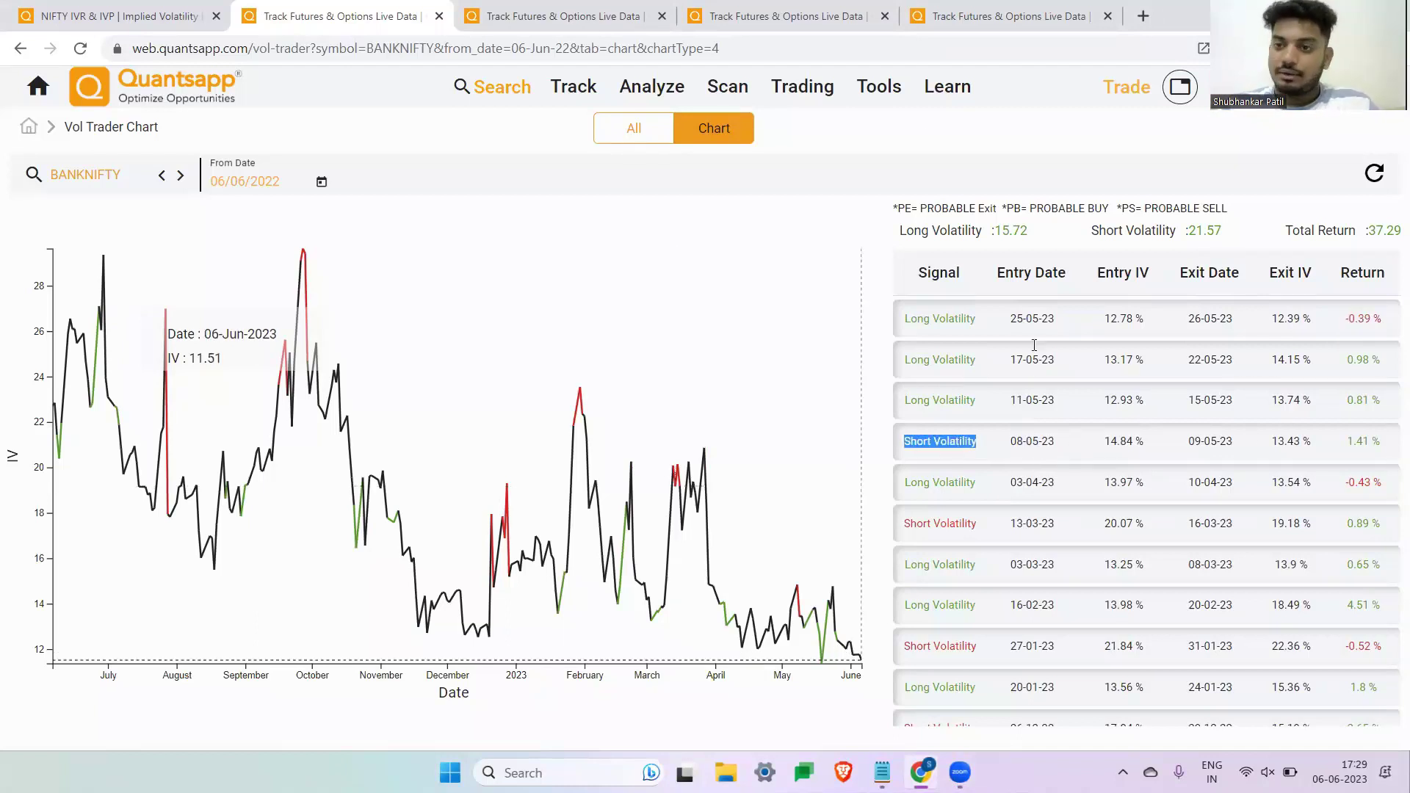
drag(1055, 448, 1009, 455)
drag(1173, 456, 1097, 461)
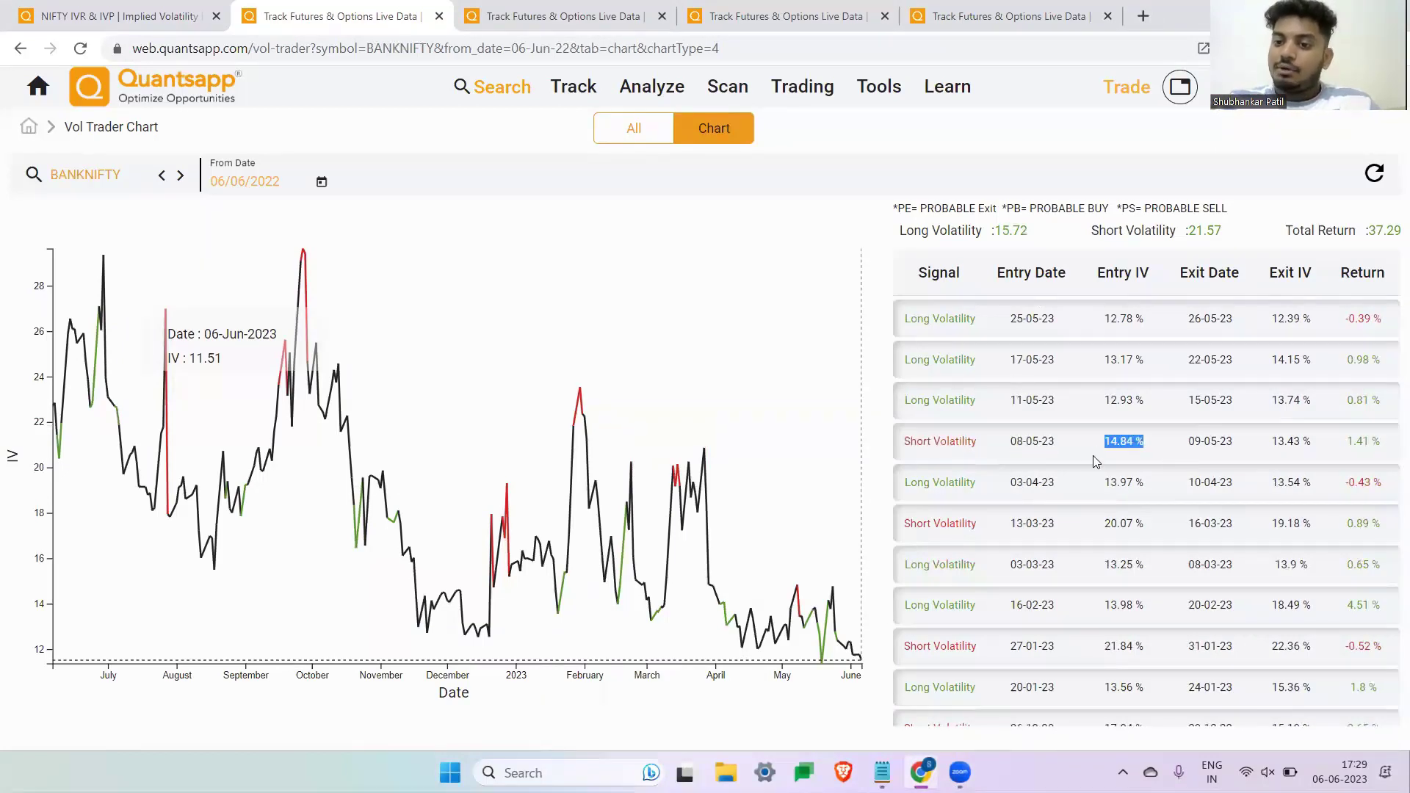
click(1097, 461)
double_click(955, 442)
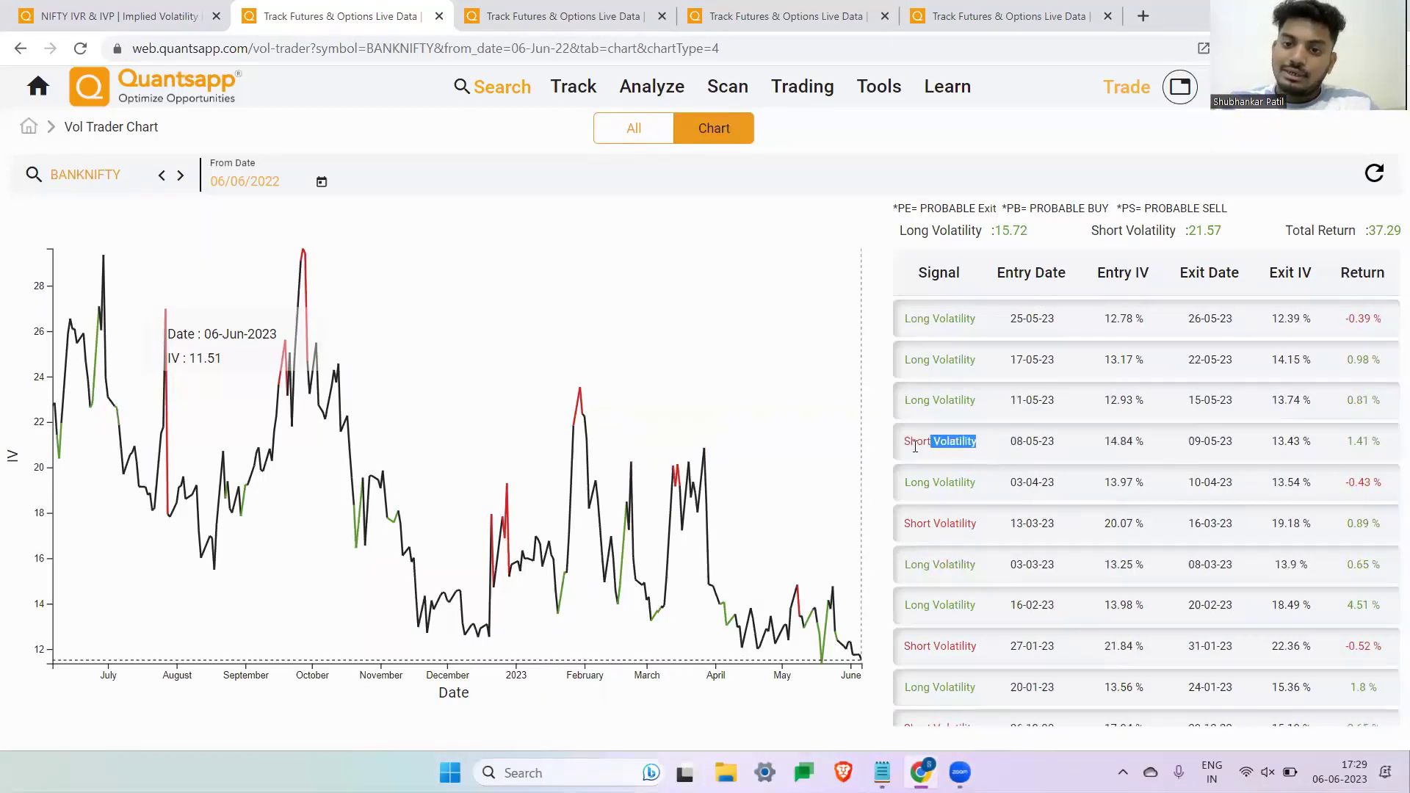
drag(915, 446, 907, 447)
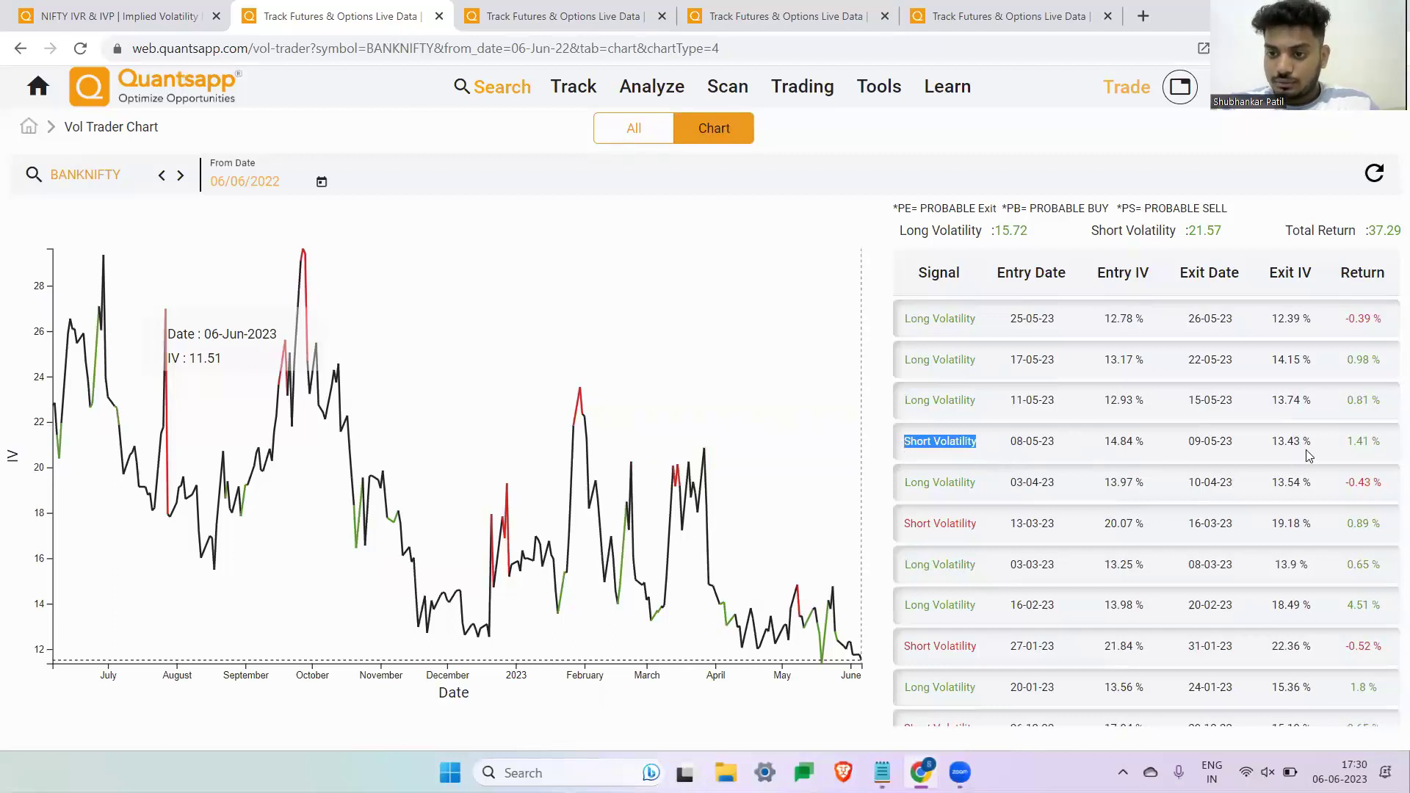
drag(1312, 446, 1274, 450)
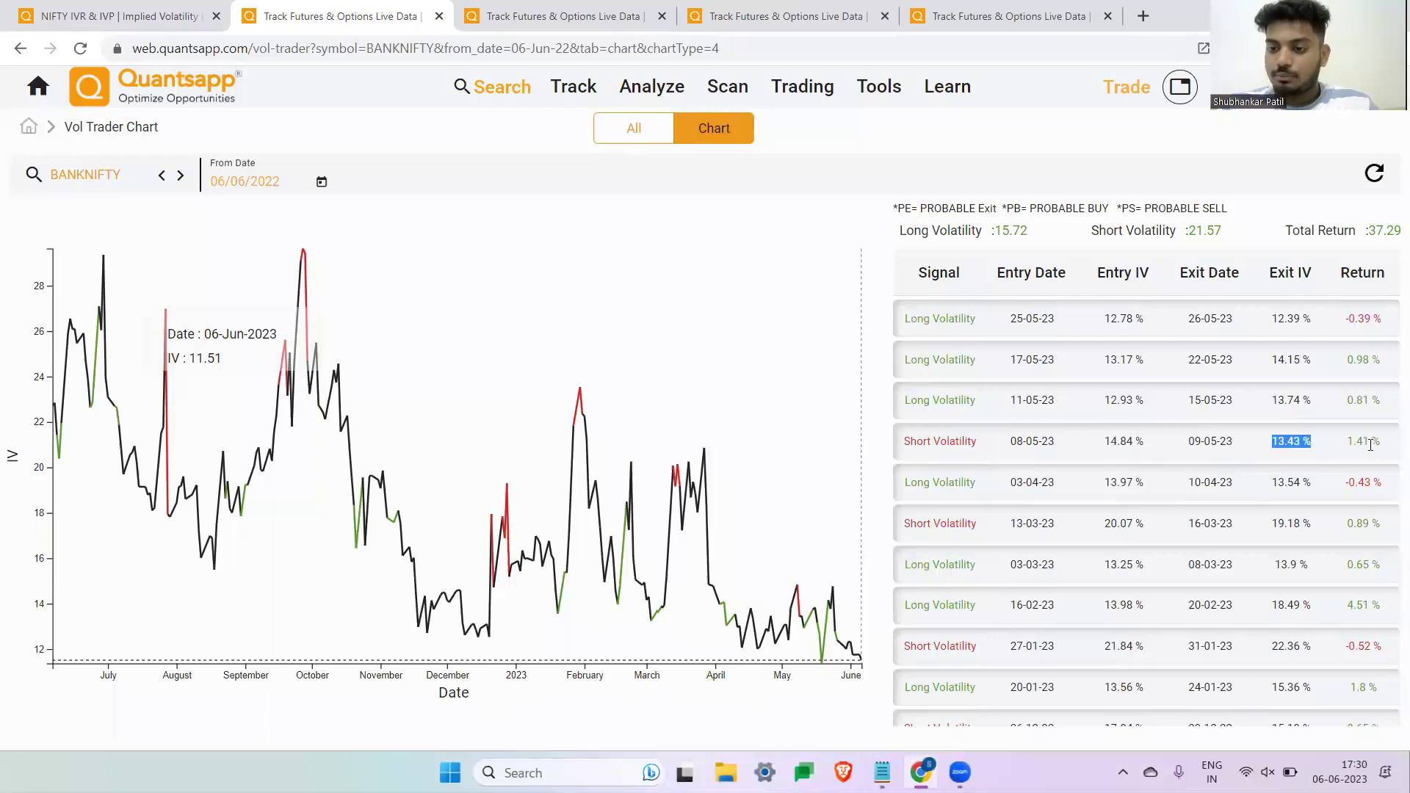
drag(1382, 443, 1350, 454)
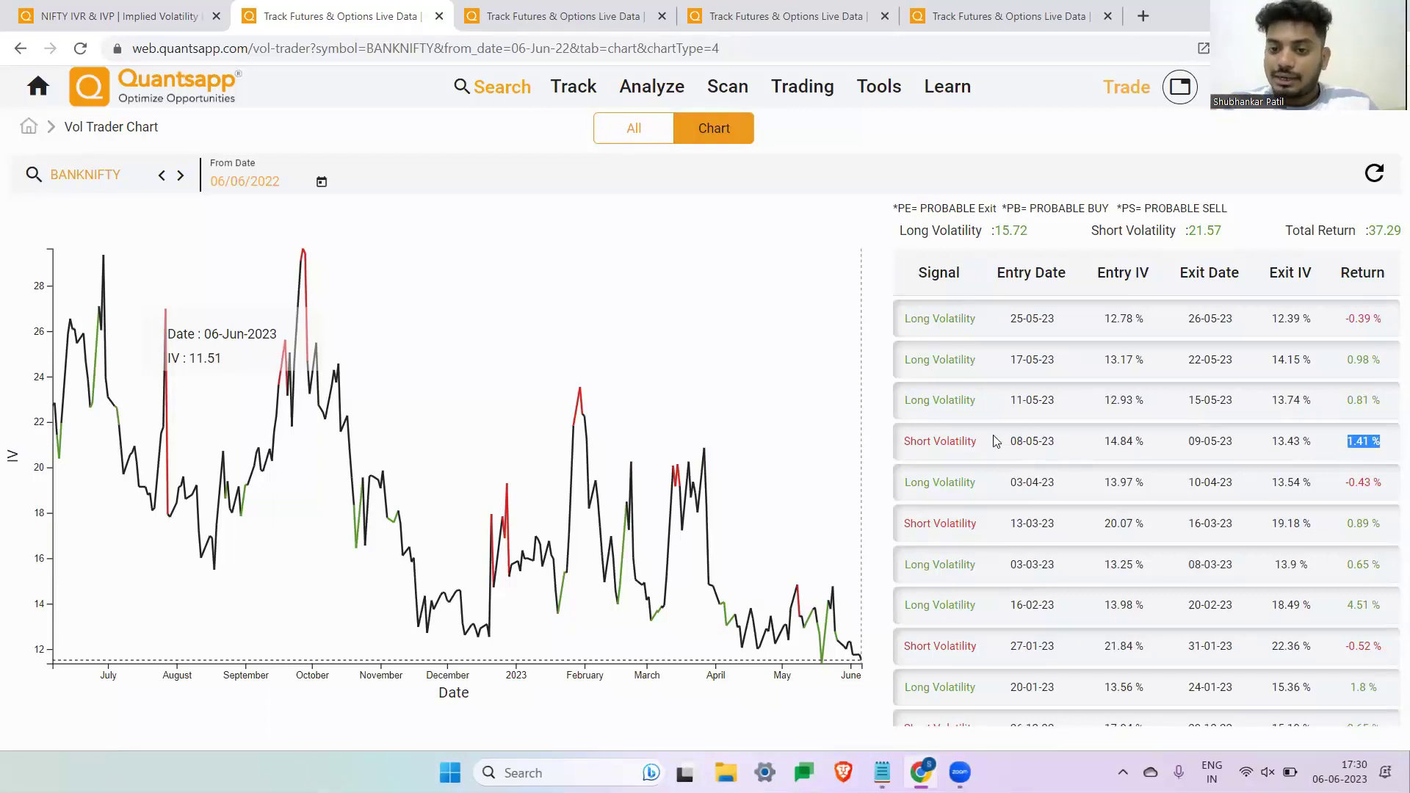
Step: Compare the 08-05-23 Short Volatility signal's entry IV with its exit IV and highlight its return again
drag(999, 443, 897, 451)
drag(1137, 440, 1093, 452)
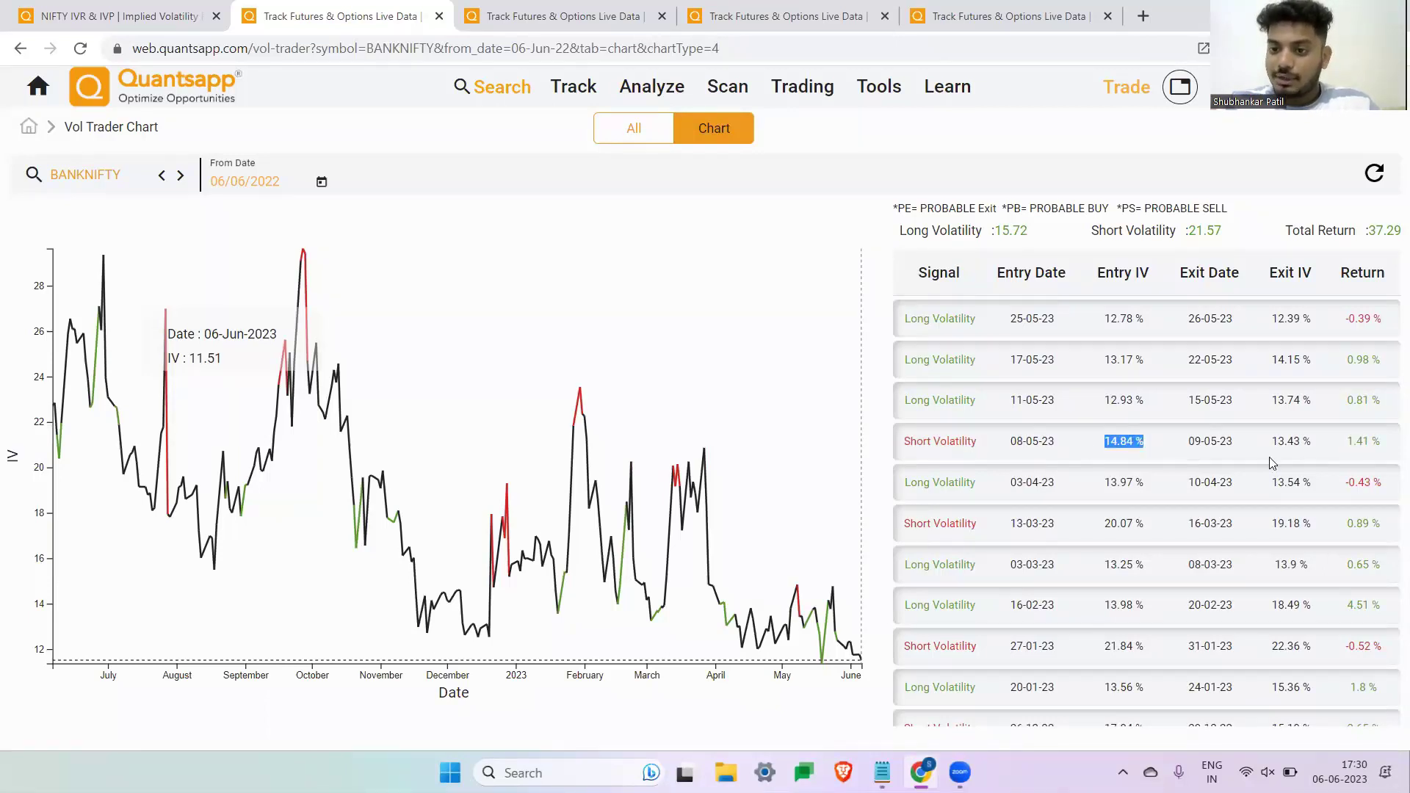
drag(1319, 462, 1240, 474)
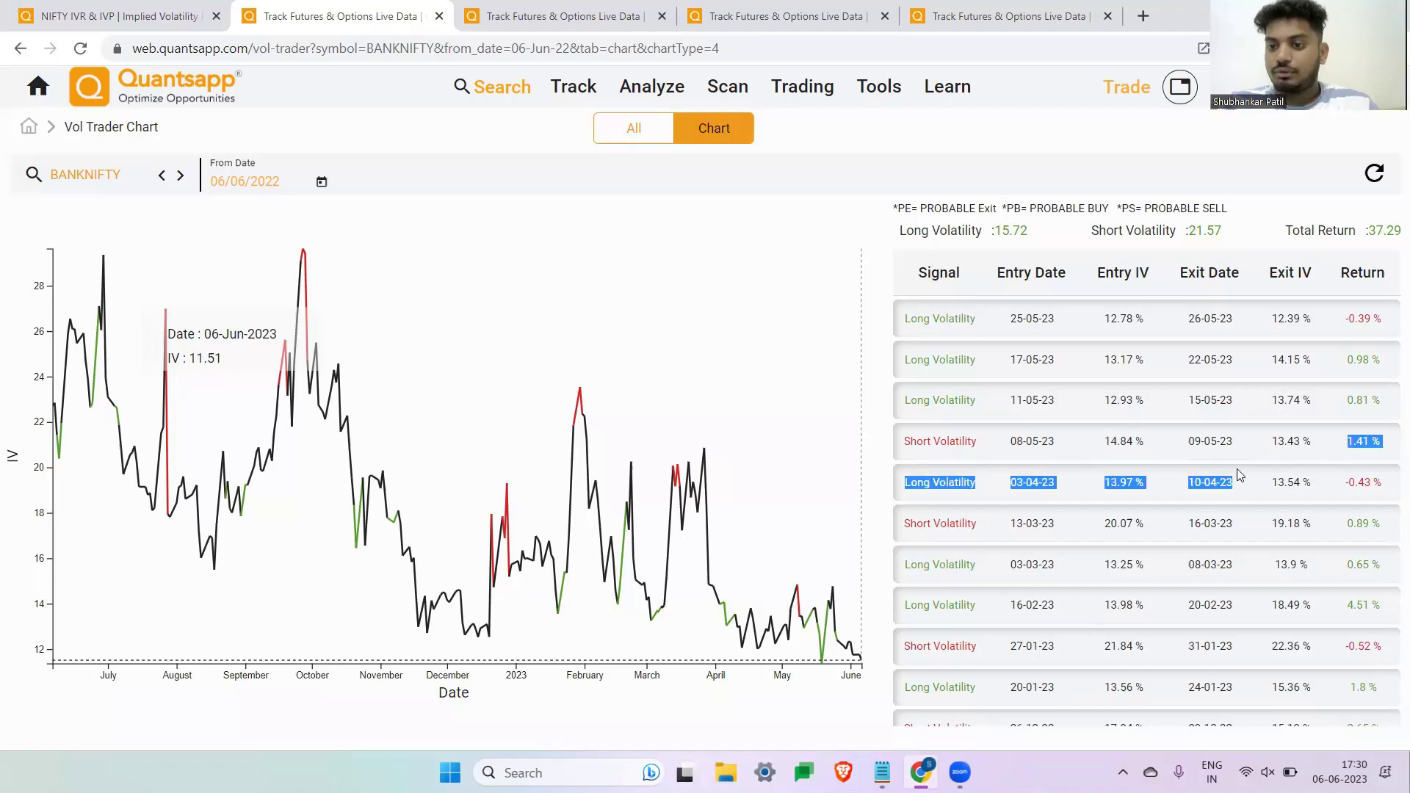
click(1390, 450)
drag(1390, 449, 1335, 519)
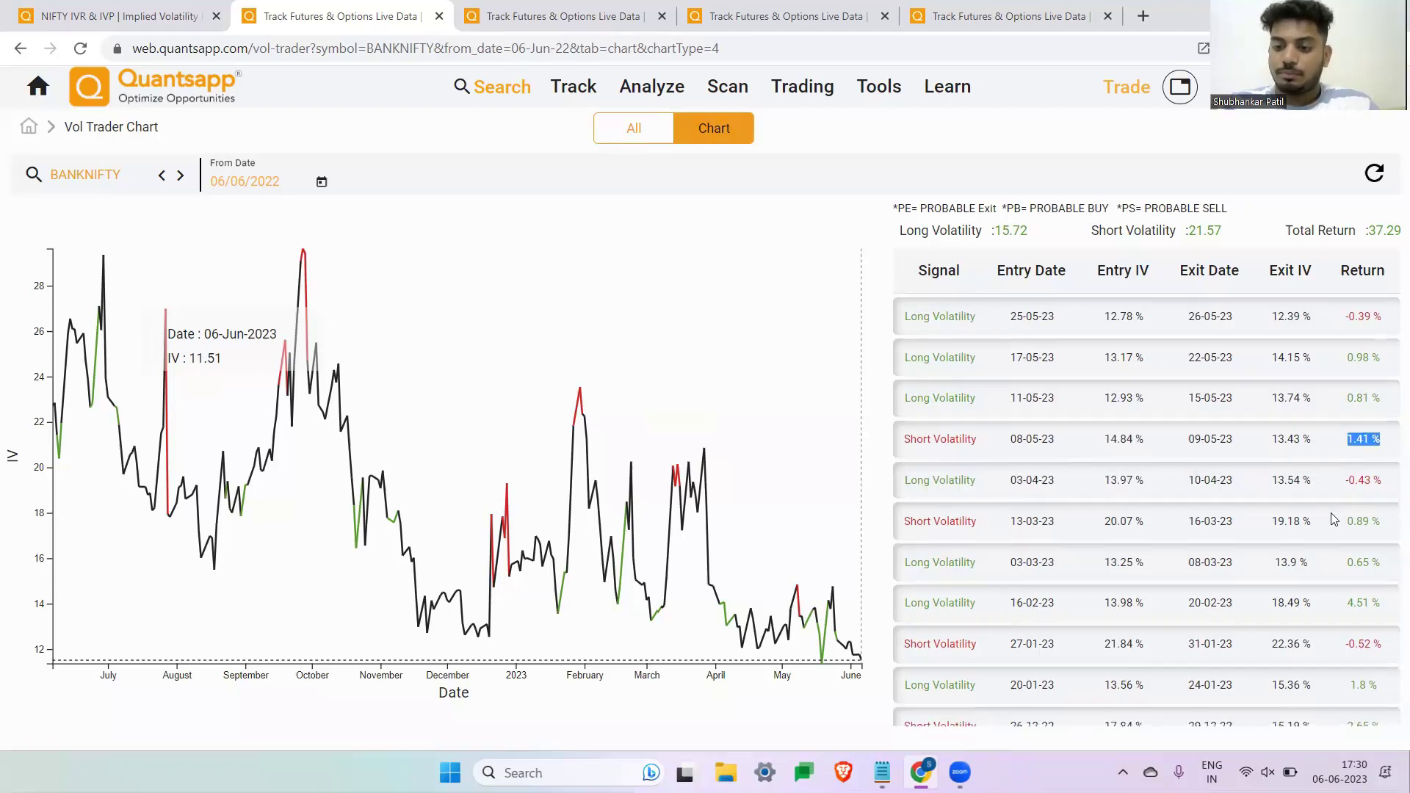
Step: Review the Return column through the whole BANKNIFTY signal history, highlighting the negative returns among the trades
scroll(1335, 520, down, 5)
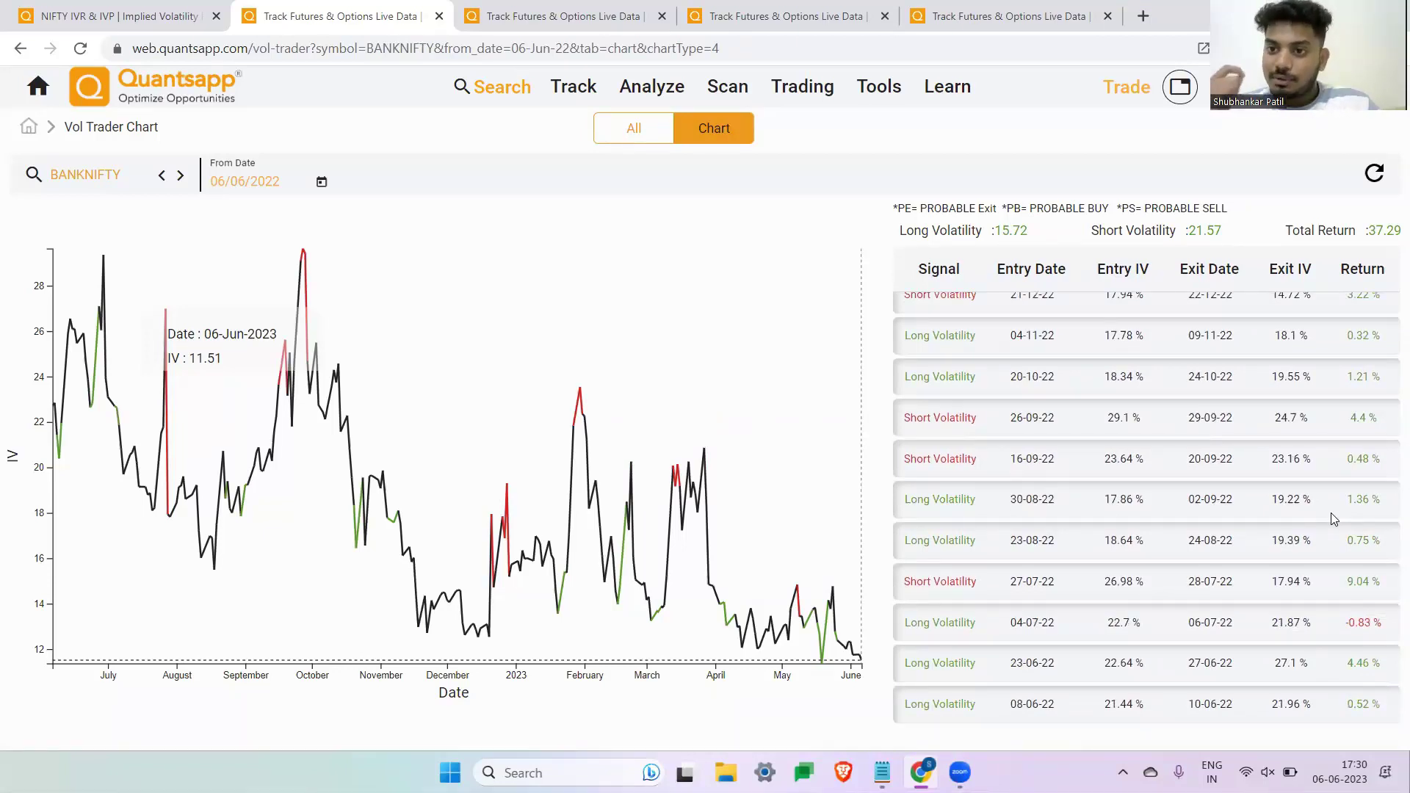
scroll(1390, 546, up, 5)
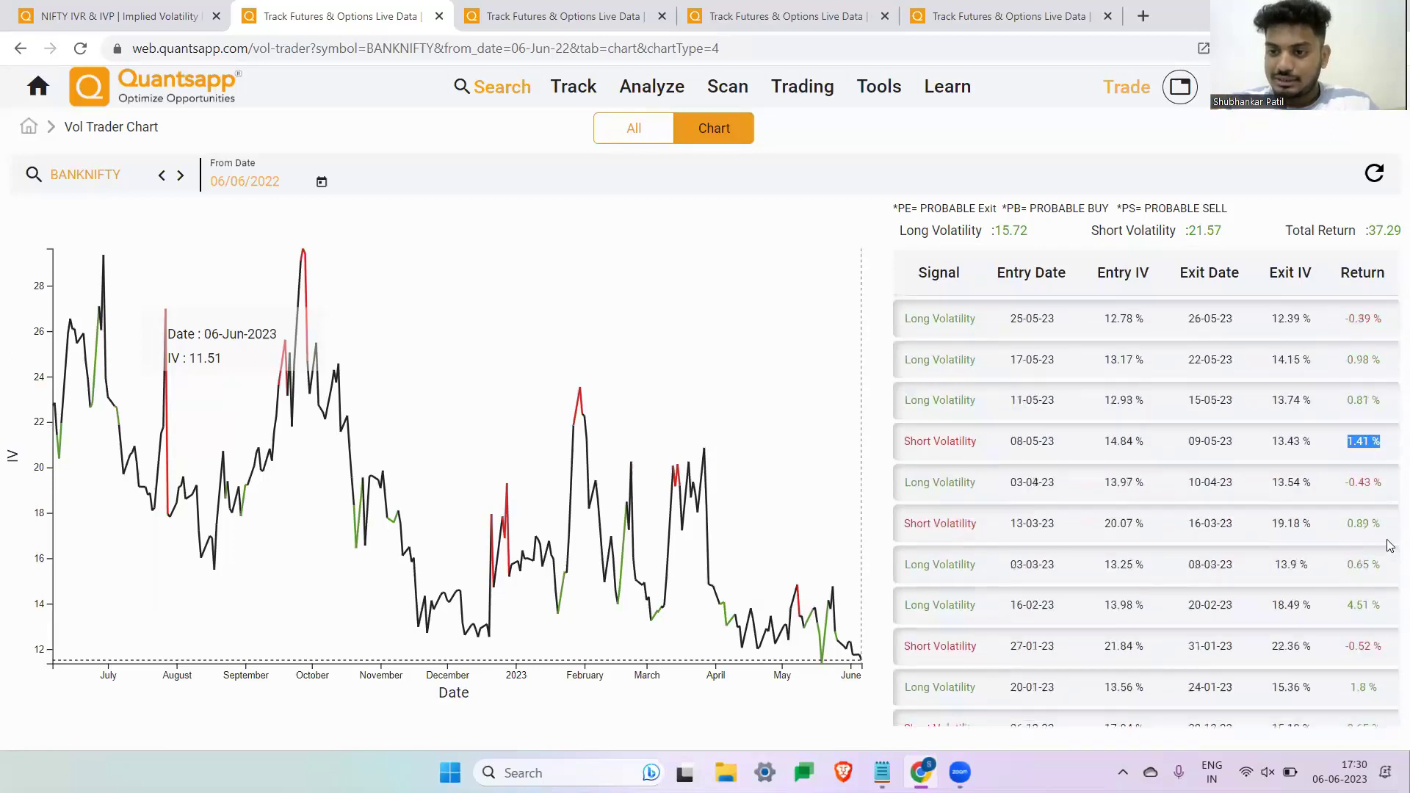
drag(1350, 318, 1378, 398)
drag(1371, 482, 1343, 540)
scroll(1390, 514, down, 2)
scroll(1330, 554, down, 5)
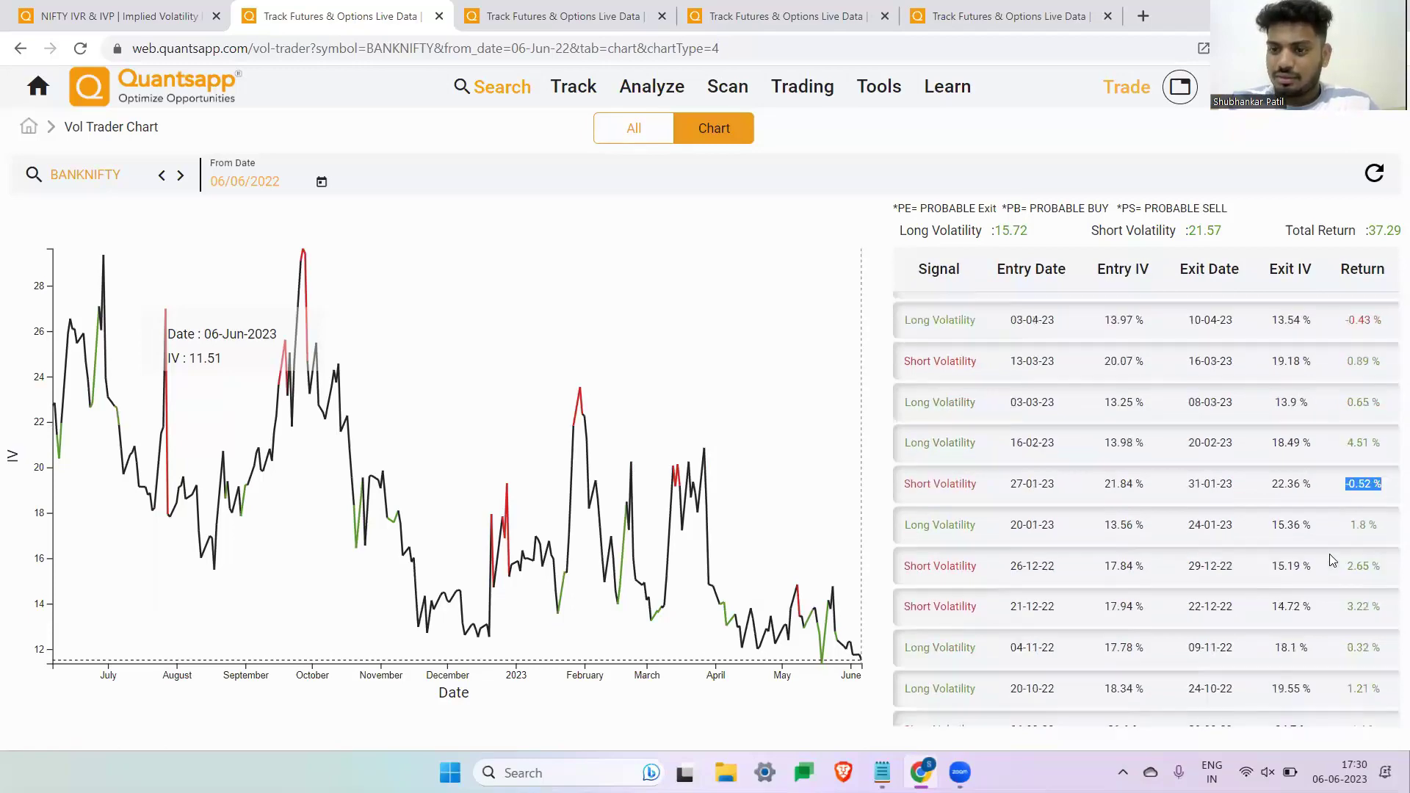
drag(1380, 638, 1345, 639)
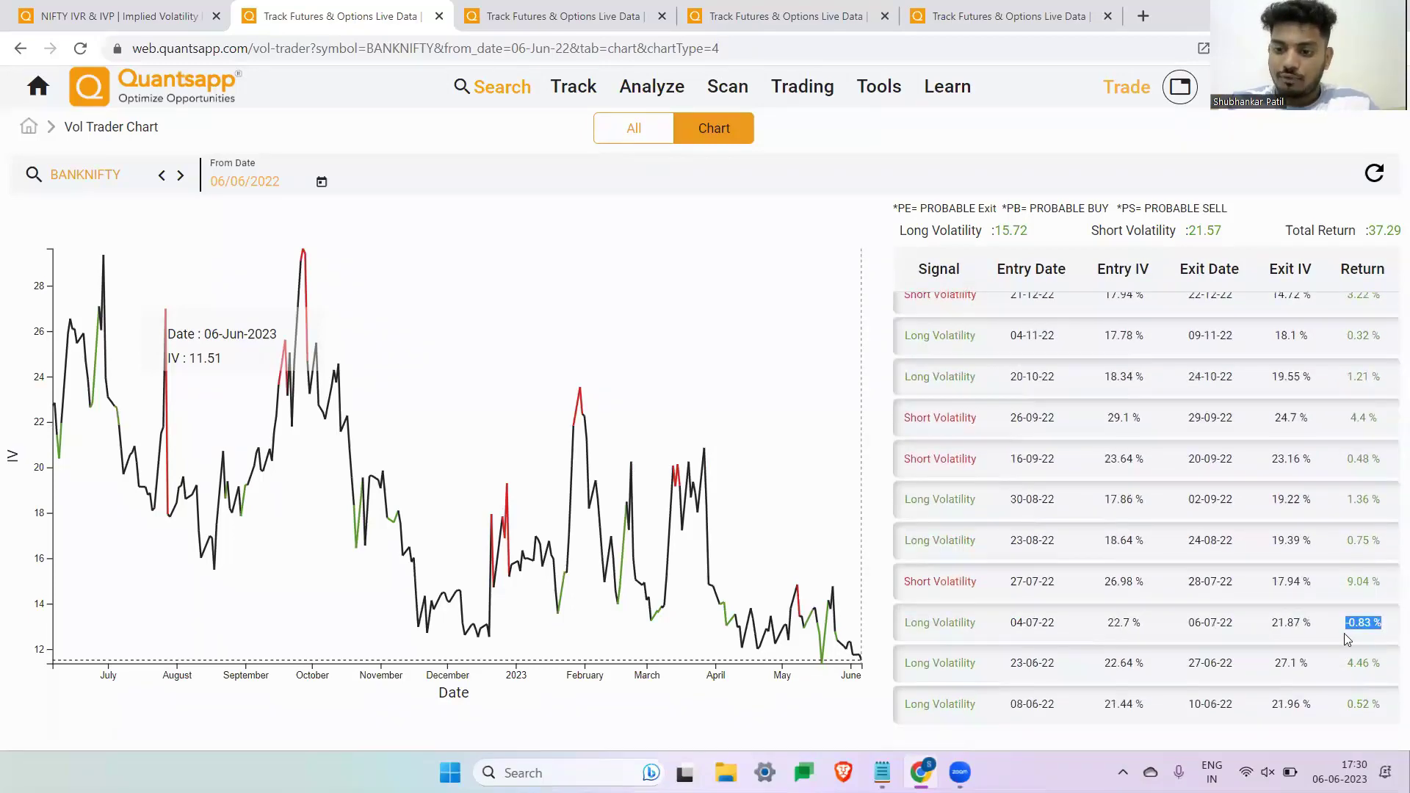
scroll(1347, 639, up, 6)
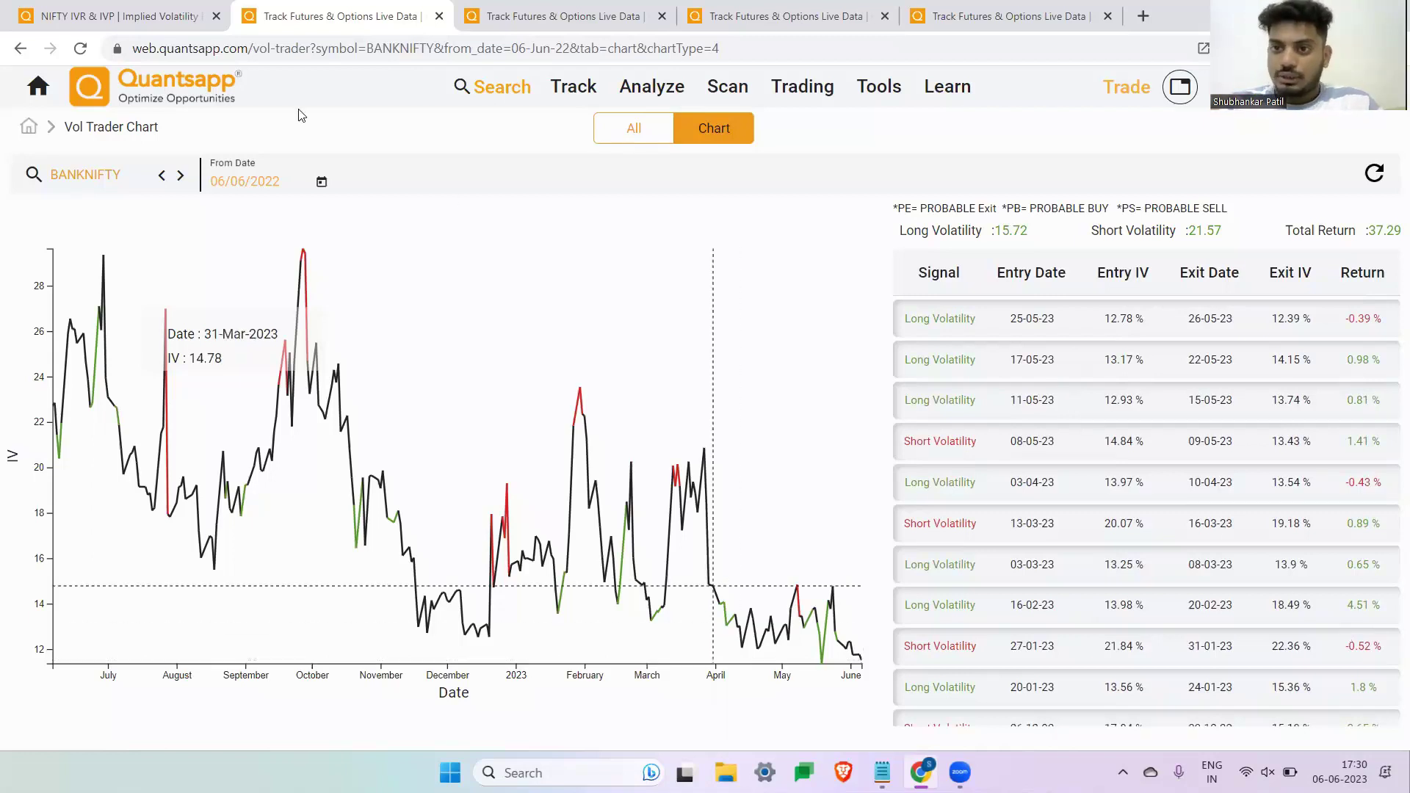
Step: Look at the NIFTY IVR/IVP chart again and return to the BANKNIFTY Vol Trader chart
click(166, 10)
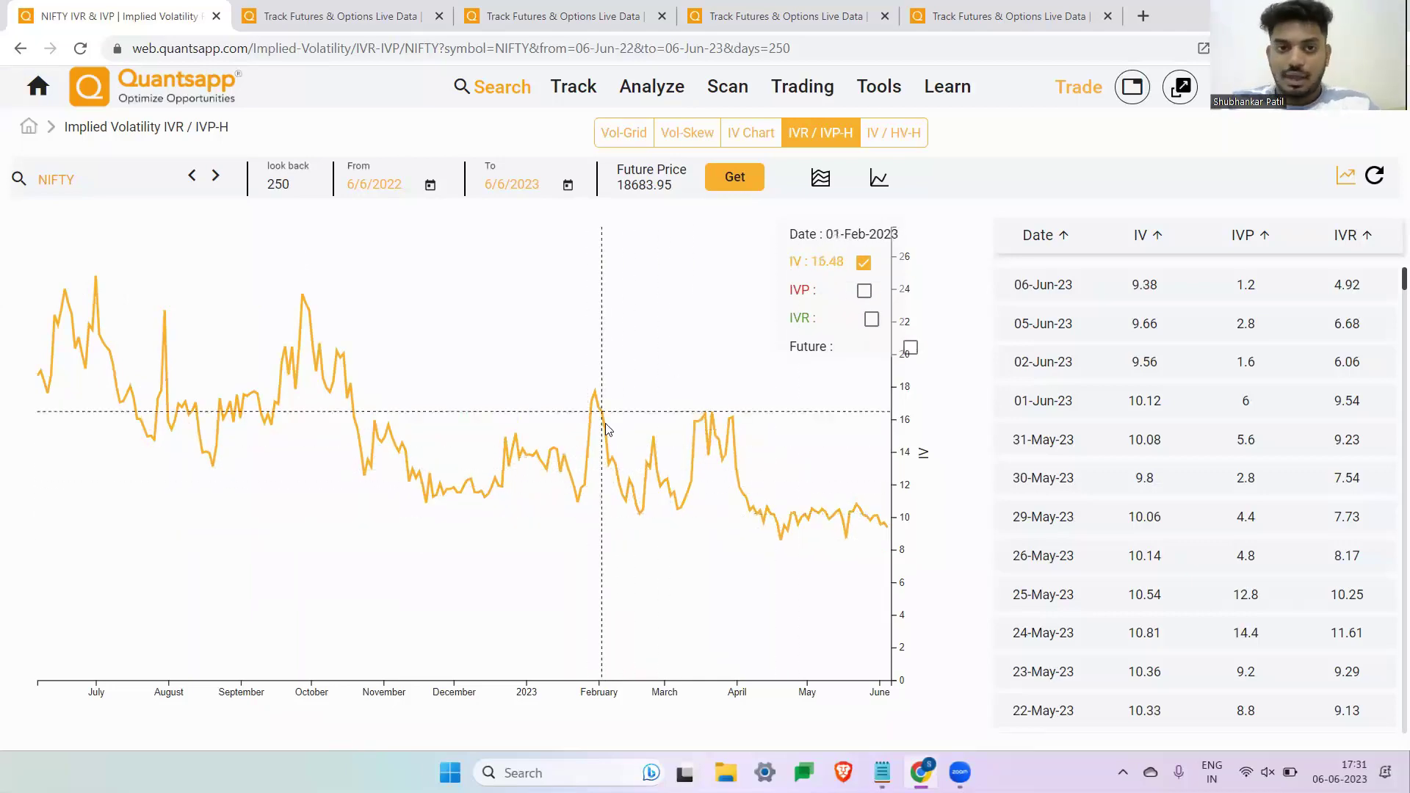
click(330, 16)
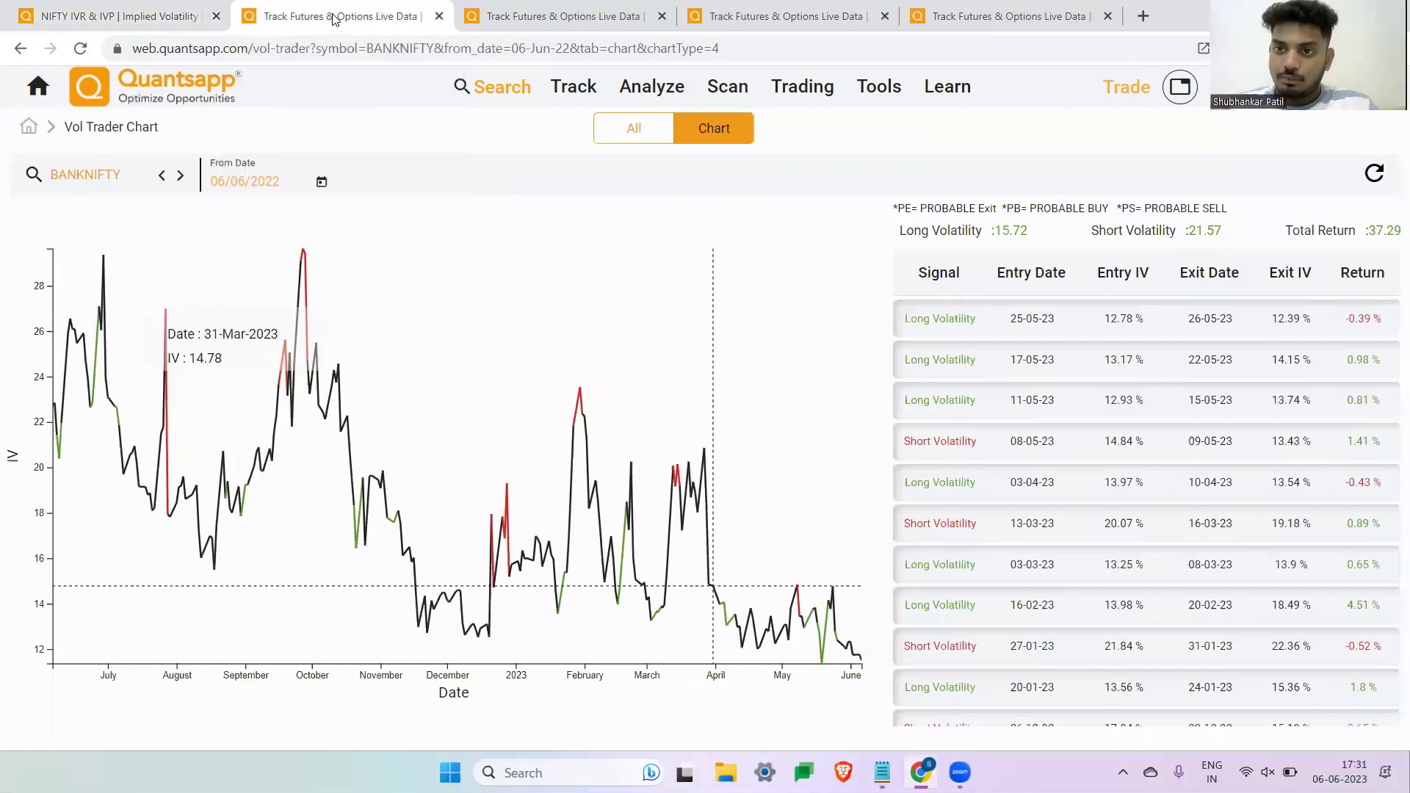